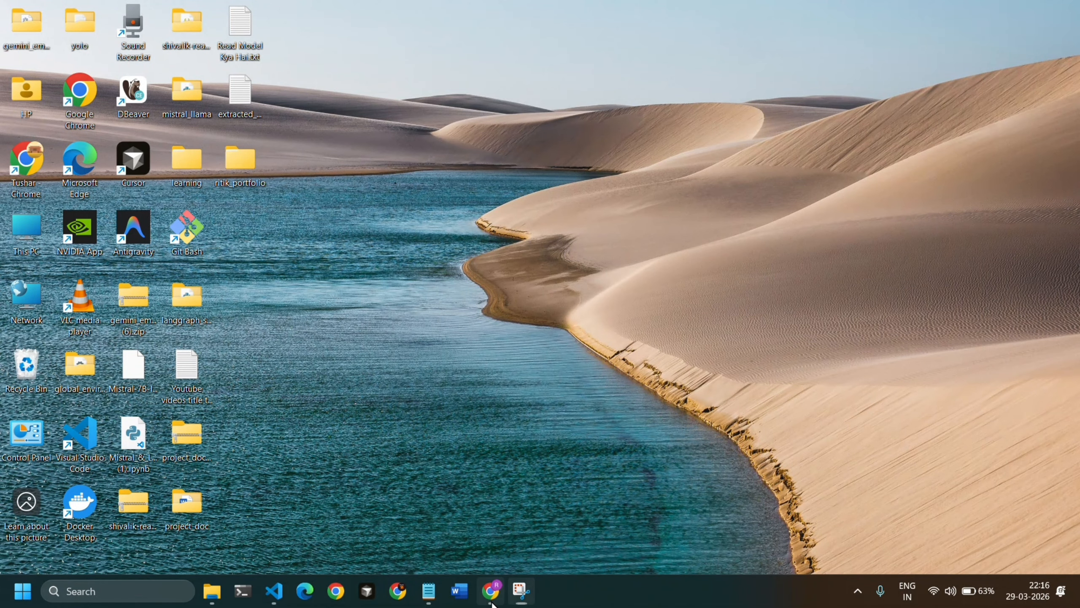
# Switch to Chrome, search Google for "google cloud console" and open the Google Cloud Console result.
pyautogui.click(491, 594)
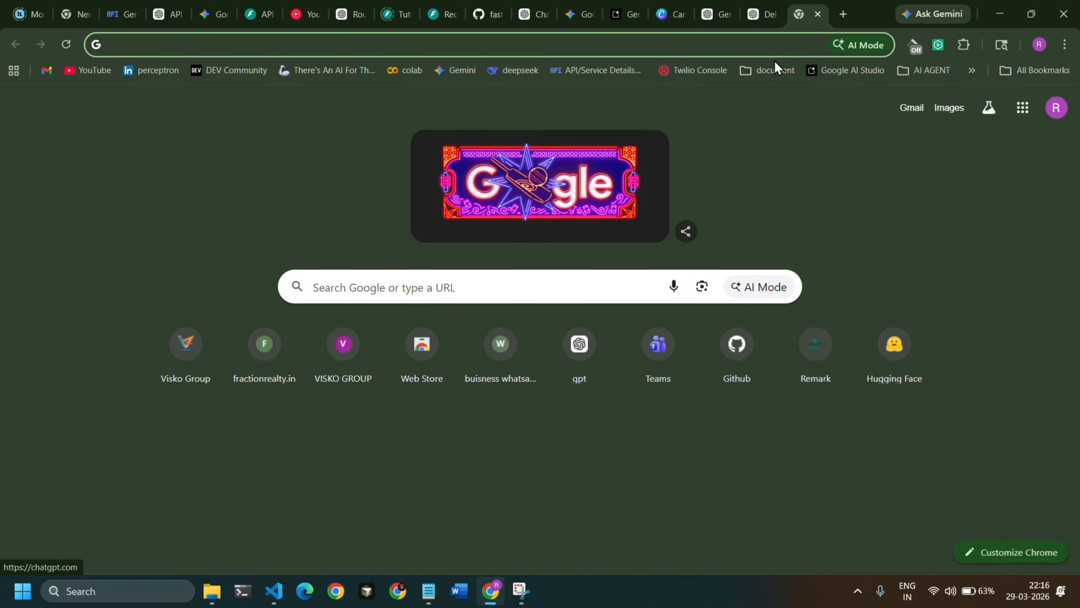
pyautogui.click(452, 288)
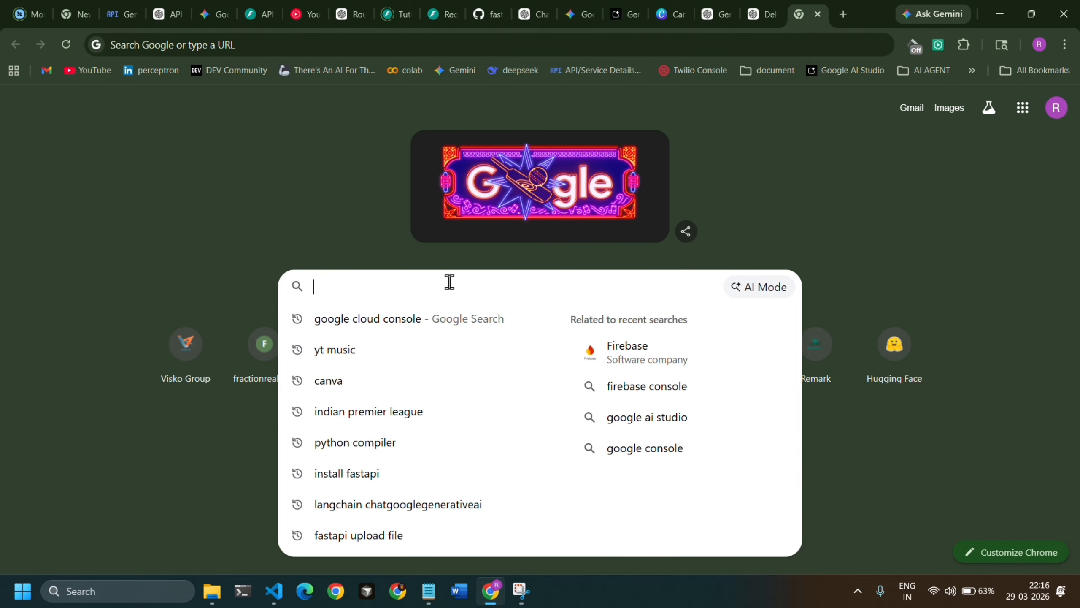
pyautogui.write('google cl')
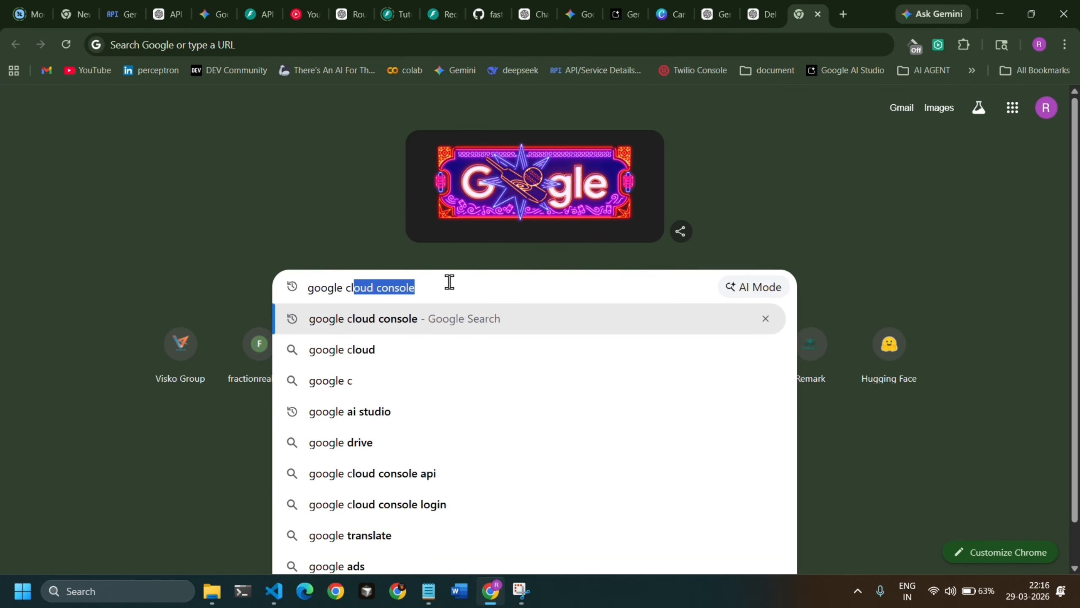
pyautogui.write('oud c')
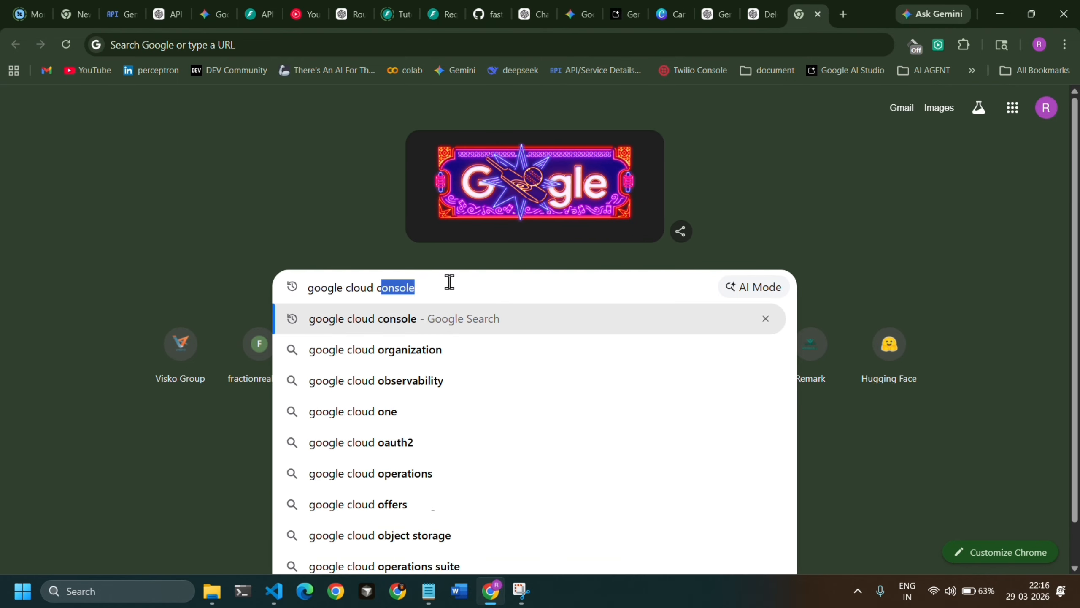
pyautogui.write('onsole')
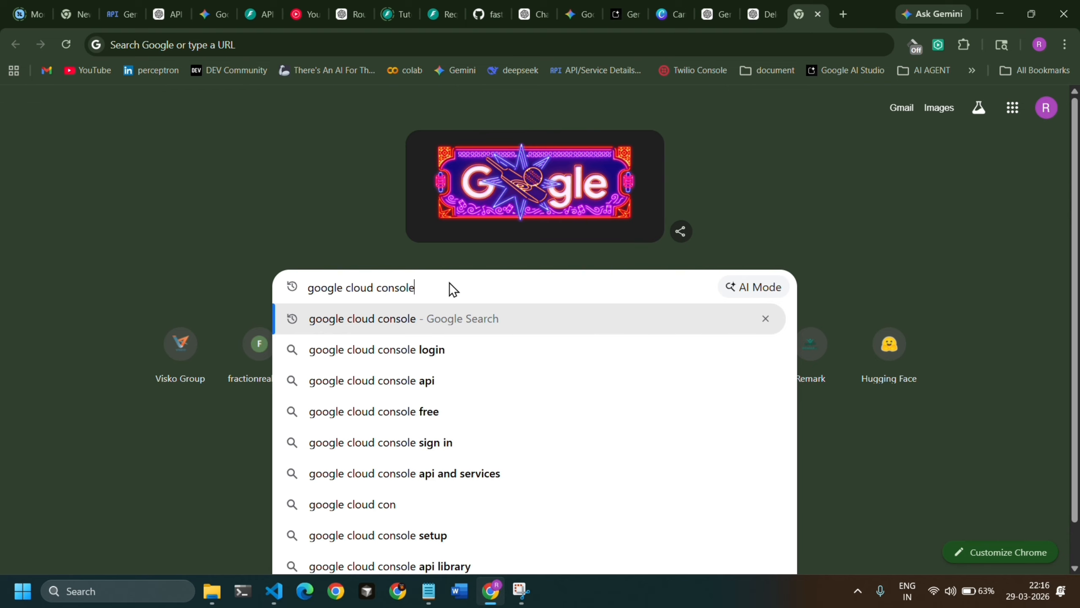
pyautogui.press('Return')
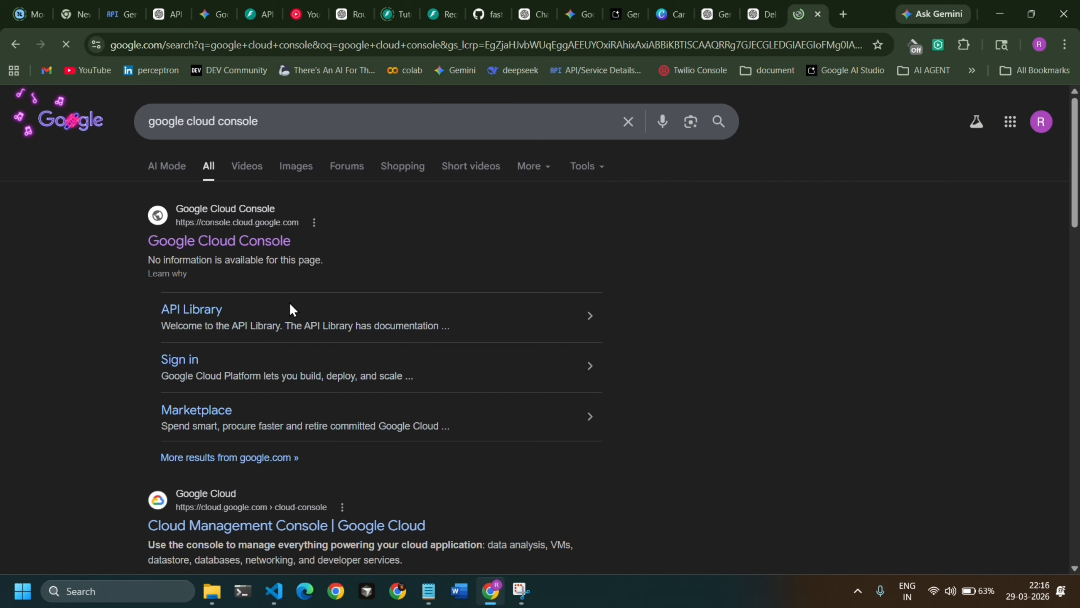
pyautogui.click(227, 246)
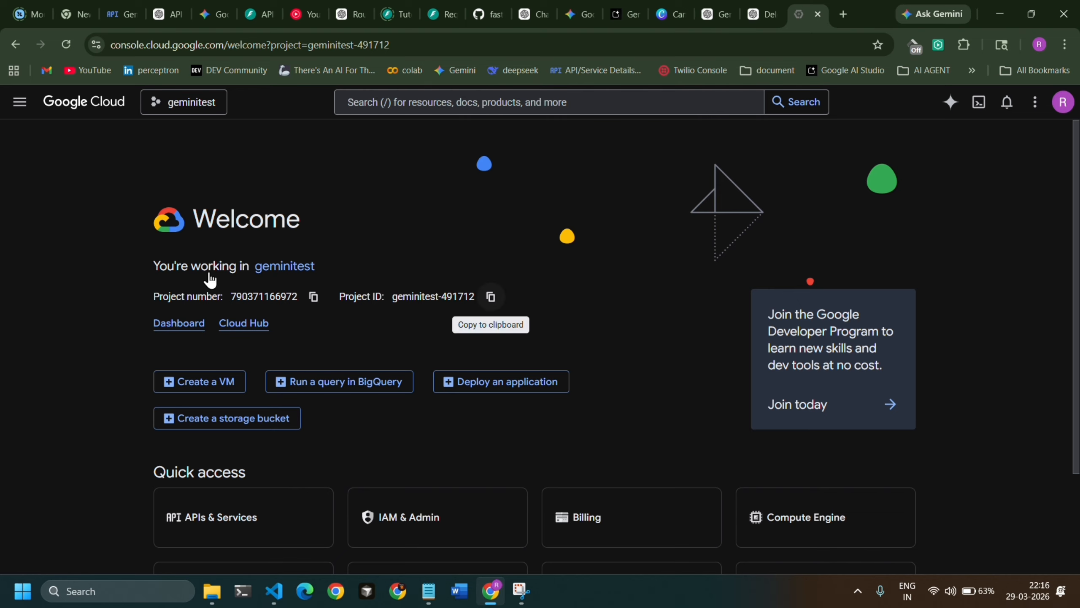
# Create a new Google Cloud project named "testing" with no organization as its parent resource.
pyautogui.click(160, 102)
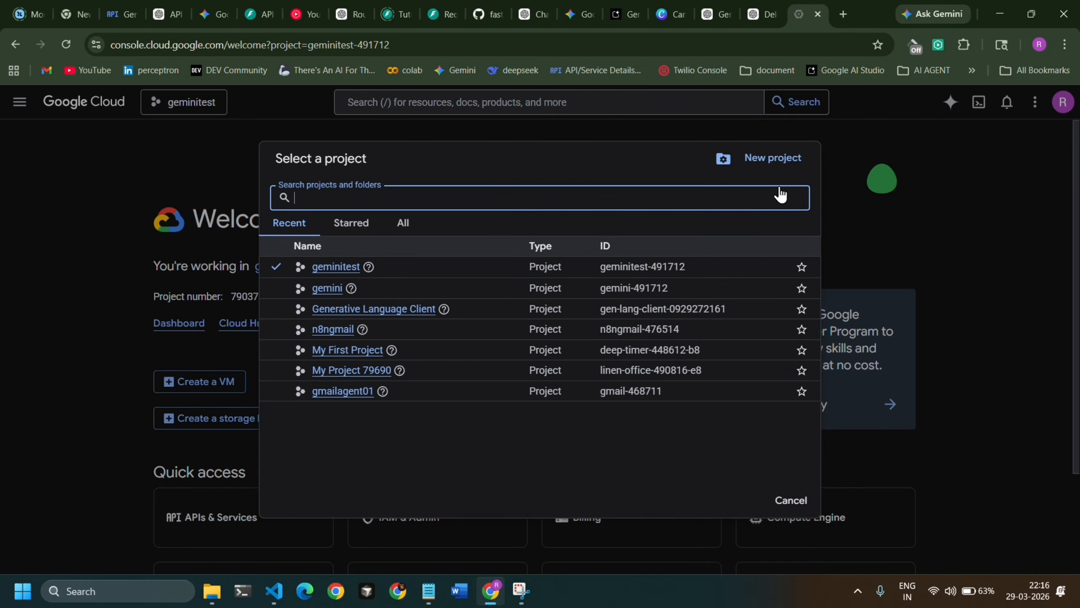
pyautogui.click(745, 157)
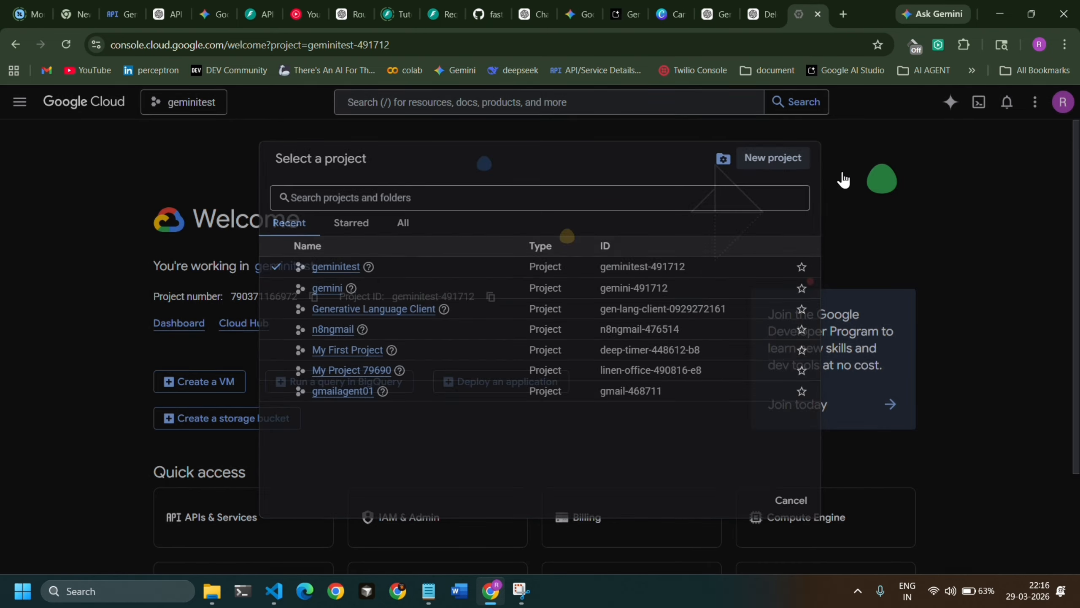
pyautogui.press('BackSpace')
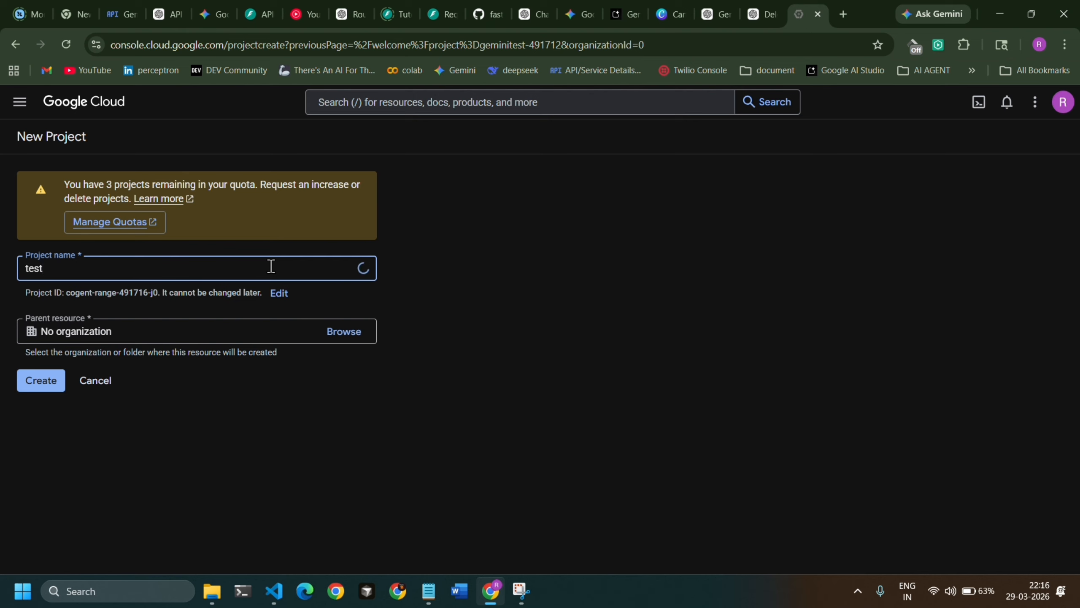
pyautogui.write('testing')
pyautogui.click(37, 385)
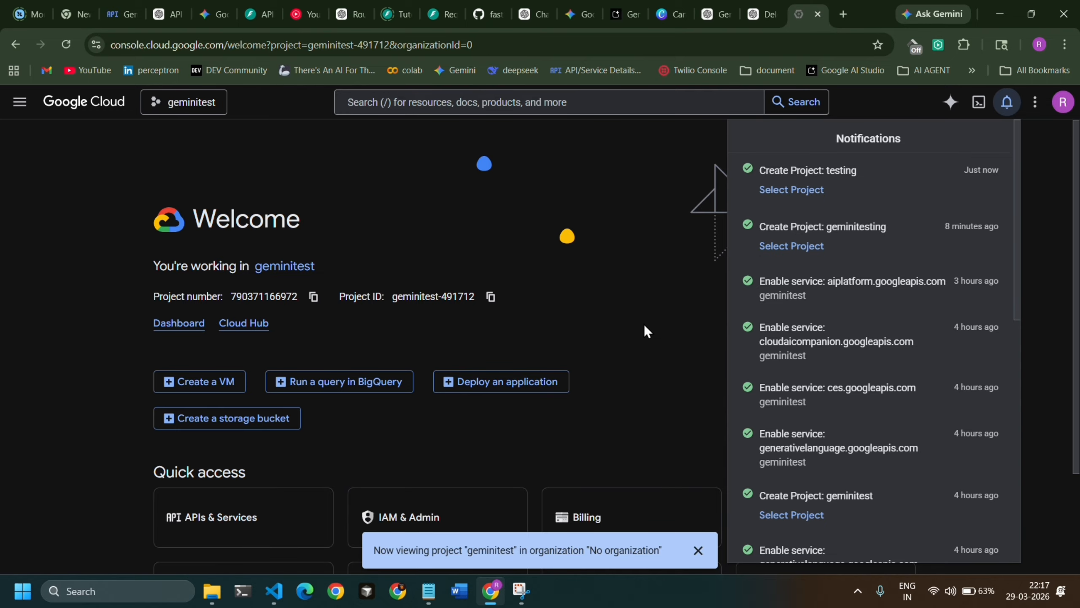
# Switch the console's active project to "testing".
pyautogui.click(186, 107)
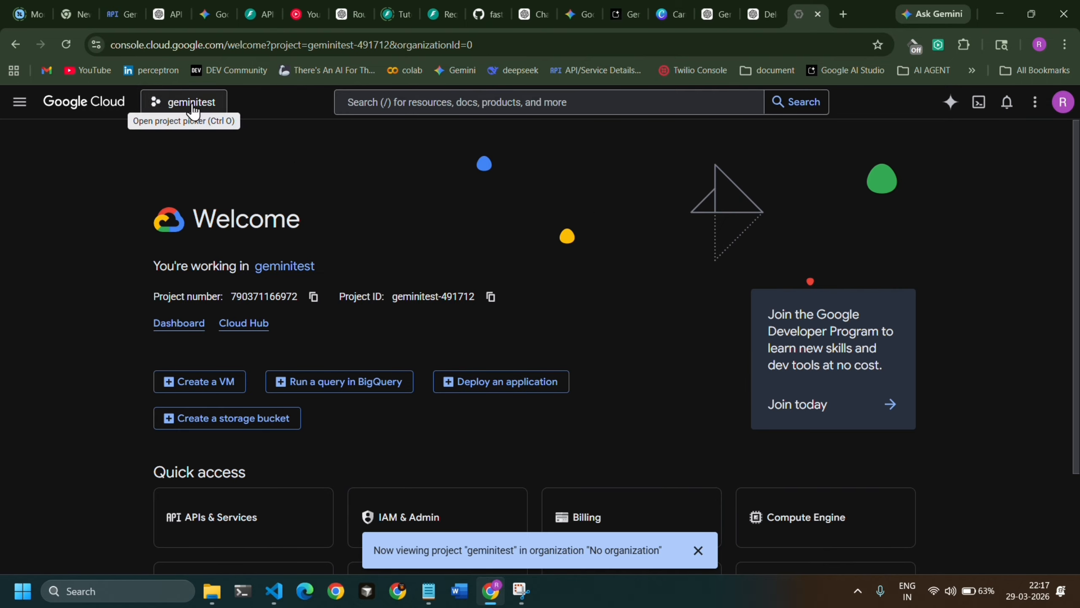
pyautogui.click(185, 106)
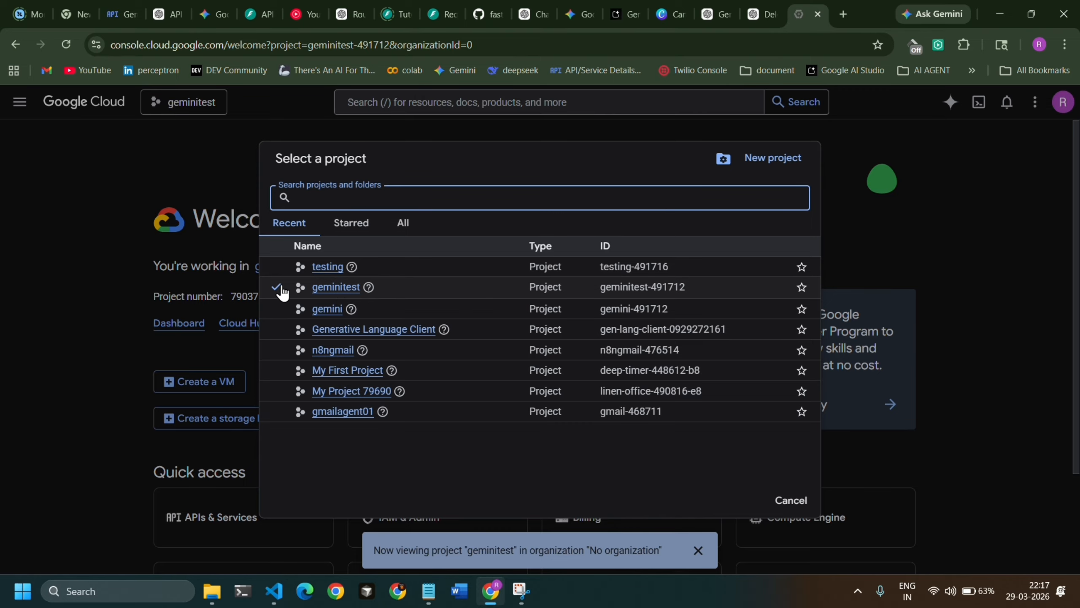
pyautogui.click(288, 272)
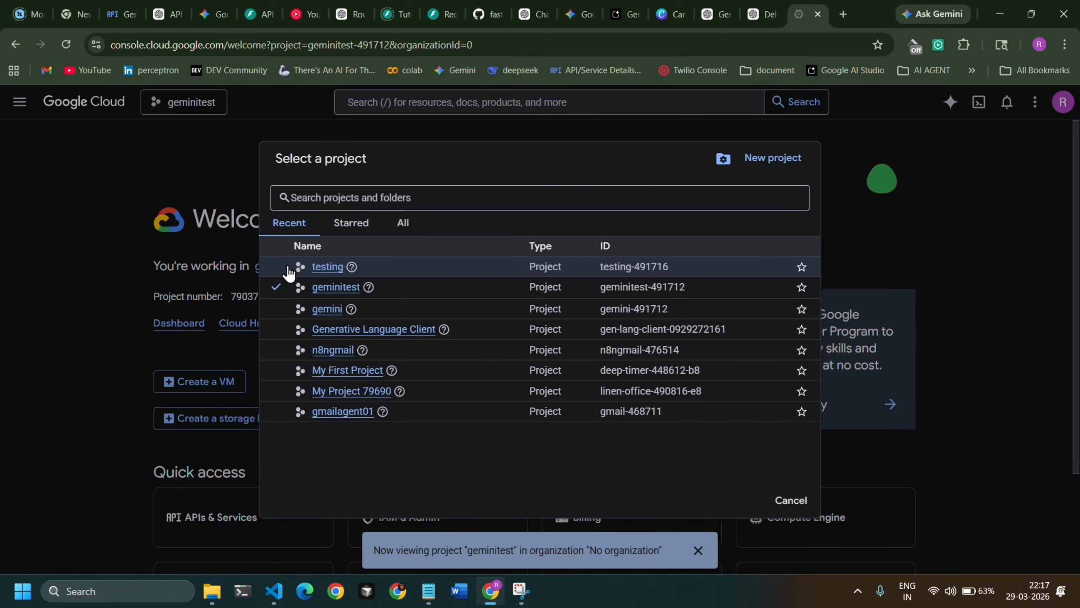
pyautogui.click(320, 267)
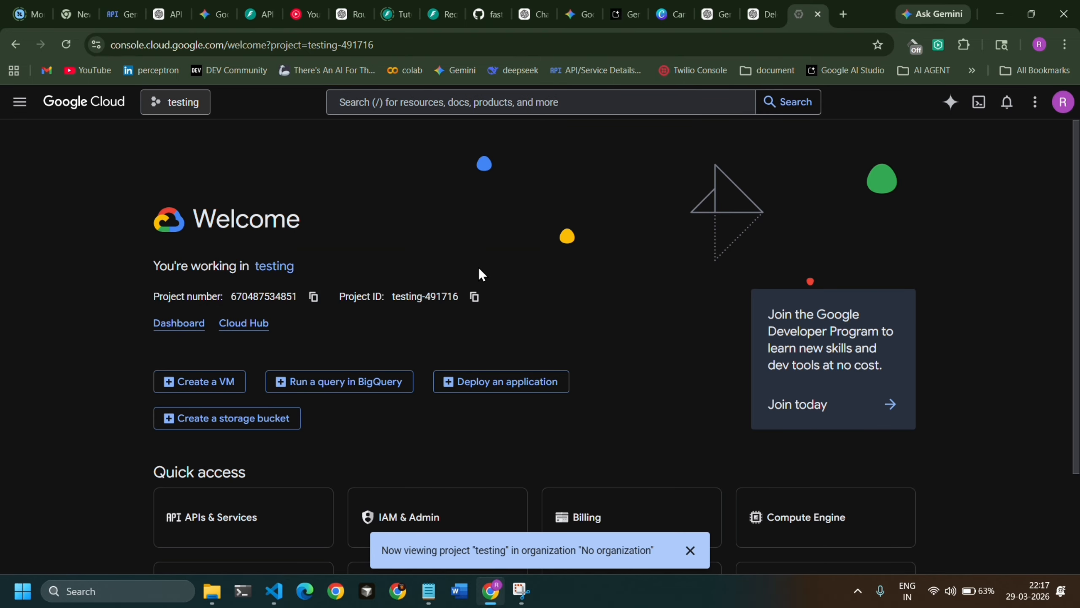
# Go to APIs & Services for the testing project, dismiss the project notification and open the API Library.
pyautogui.scroll(-3, 478, 273)
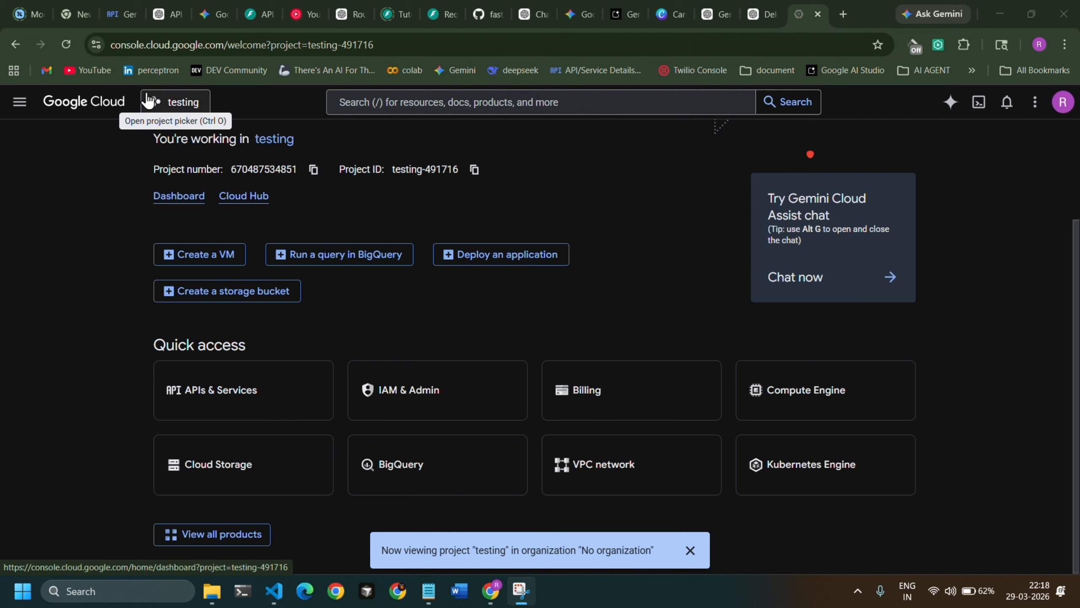
pyautogui.click(212, 404)
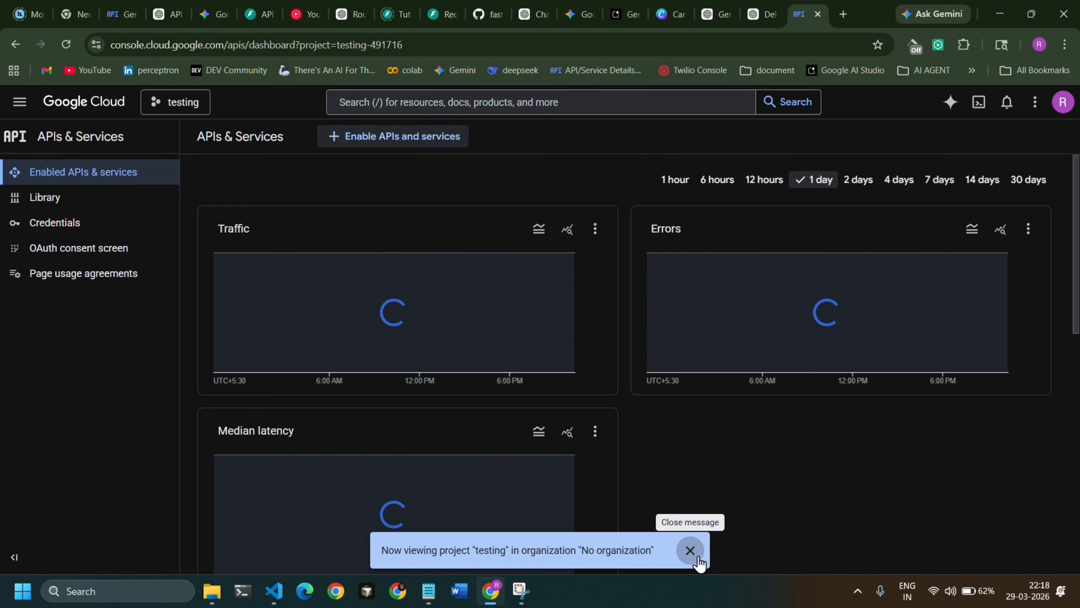
pyautogui.click(698, 557)
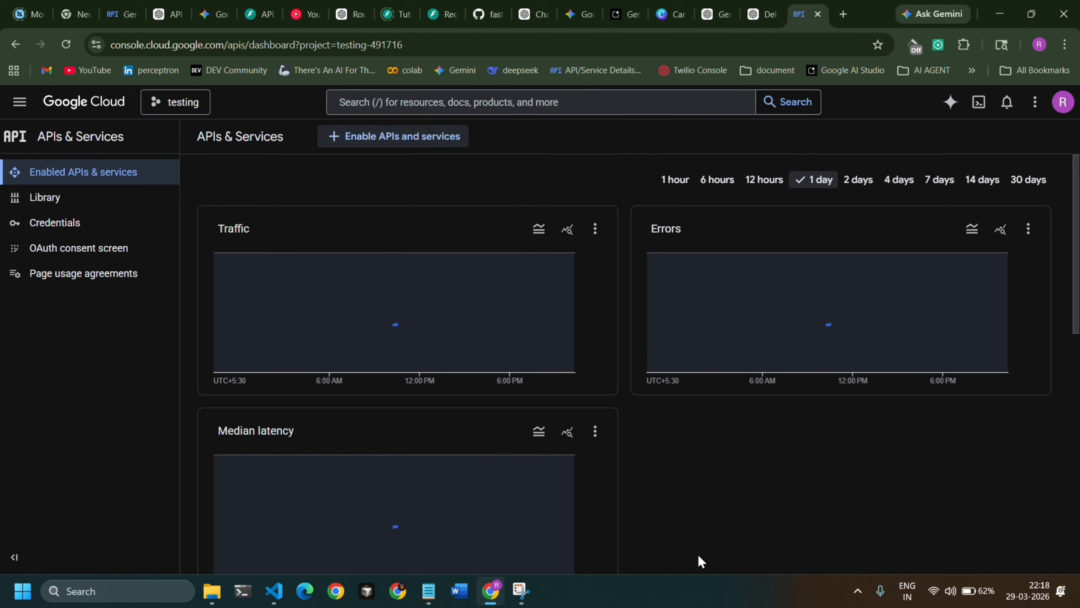
pyautogui.click(70, 207)
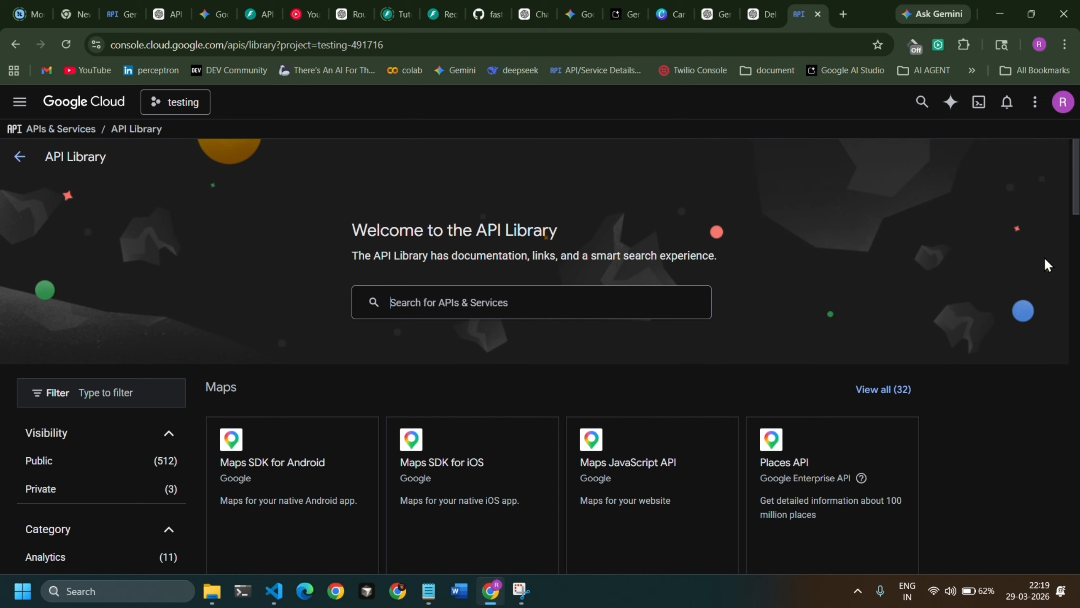
# Search the API Library for "gemini".
pyautogui.write('gemini')
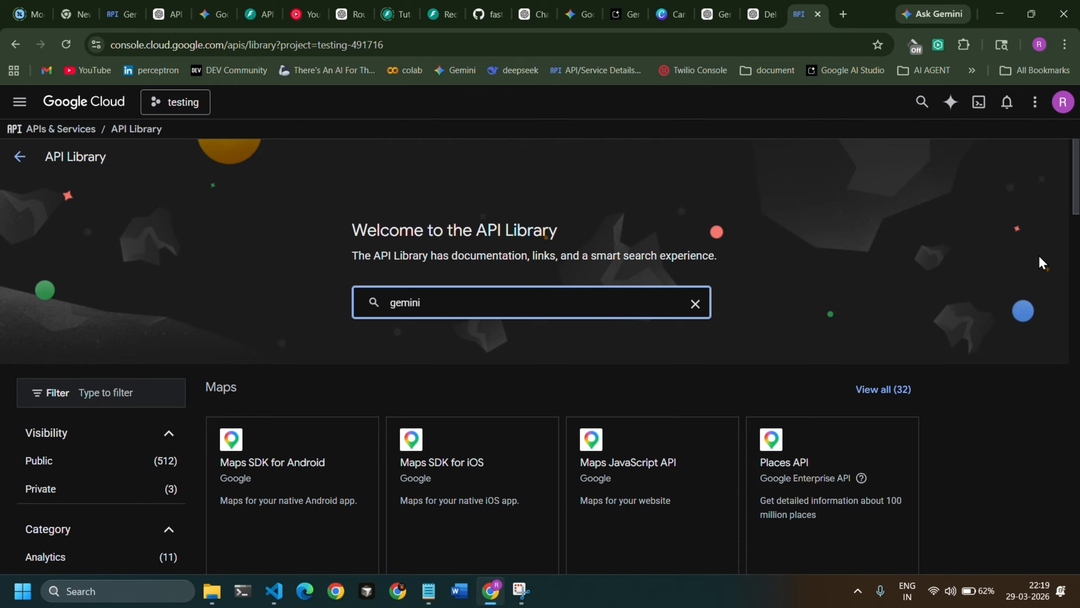
pyautogui.click(374, 302)
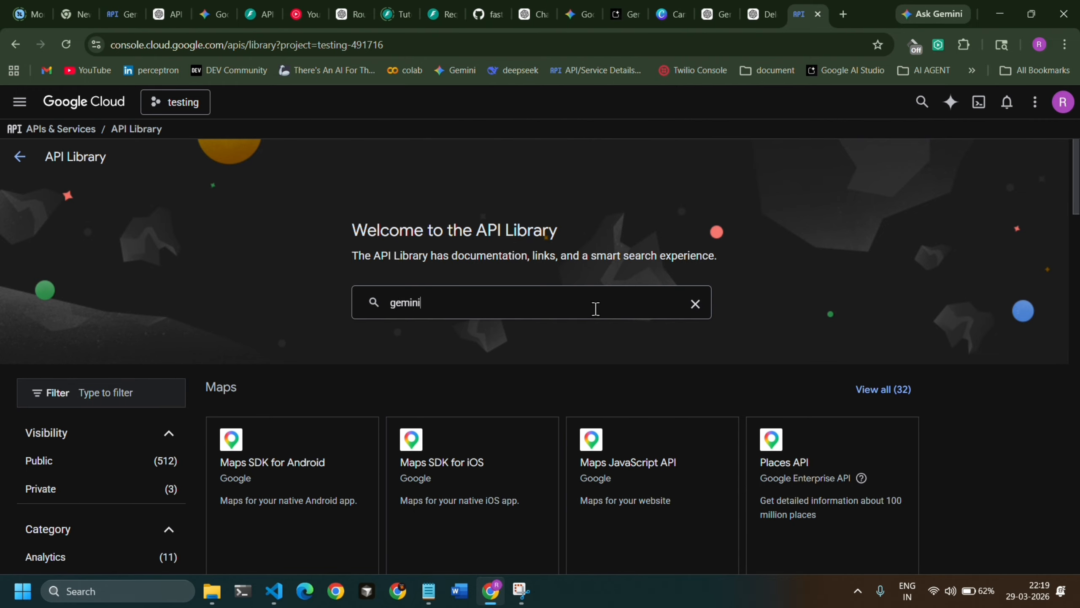
pyautogui.click(457, 318)
pyautogui.press('Return')
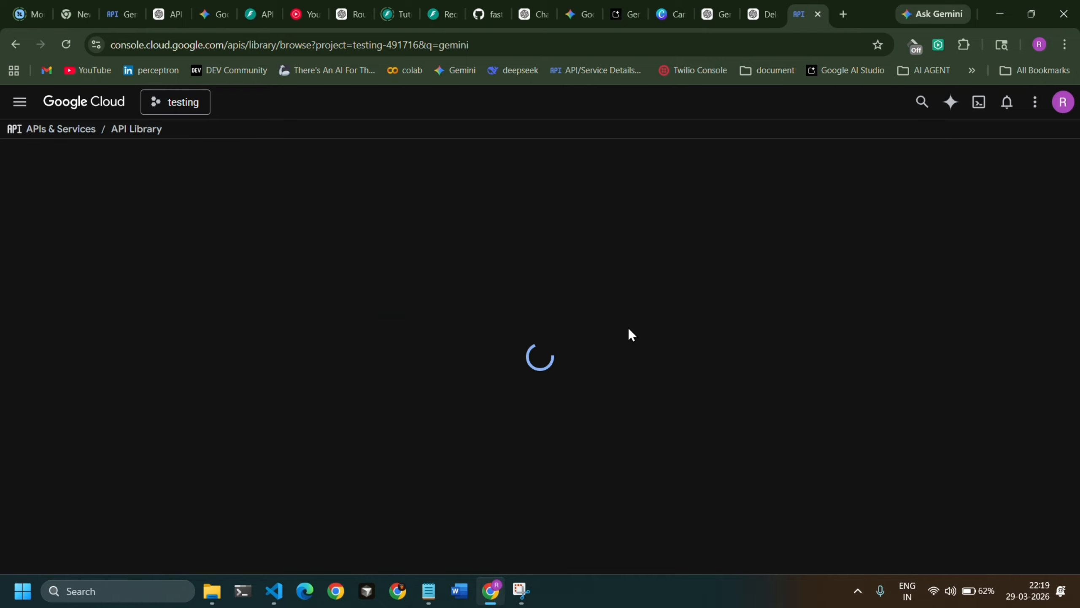
# Find the Gemini API among the search results, open its product details and enable it for the project.
pyautogui.scroll(-3, 626, 339)
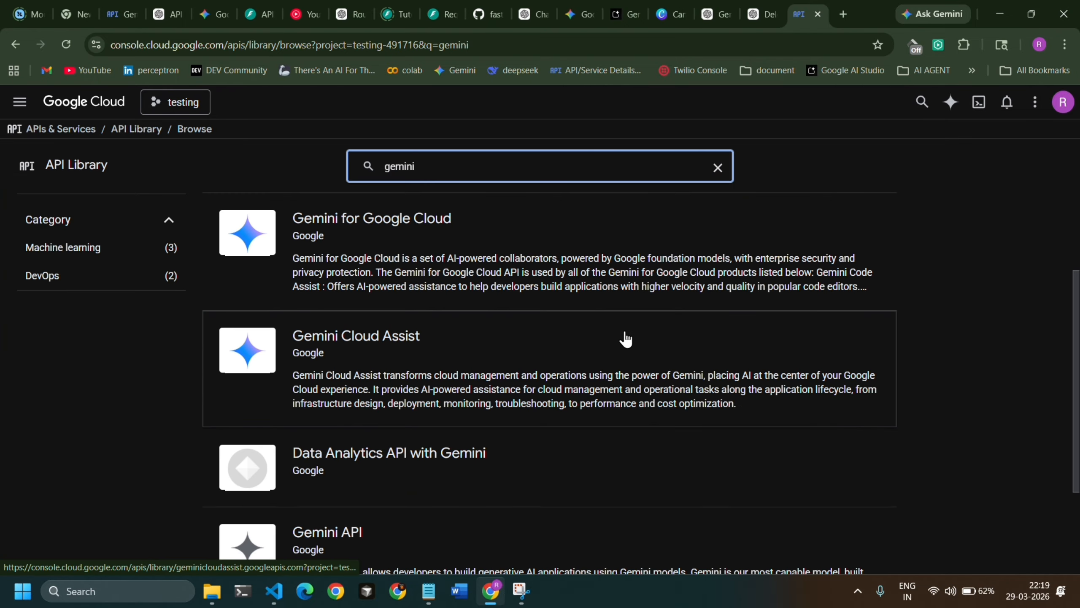
pyautogui.scroll(-3, 619, 383)
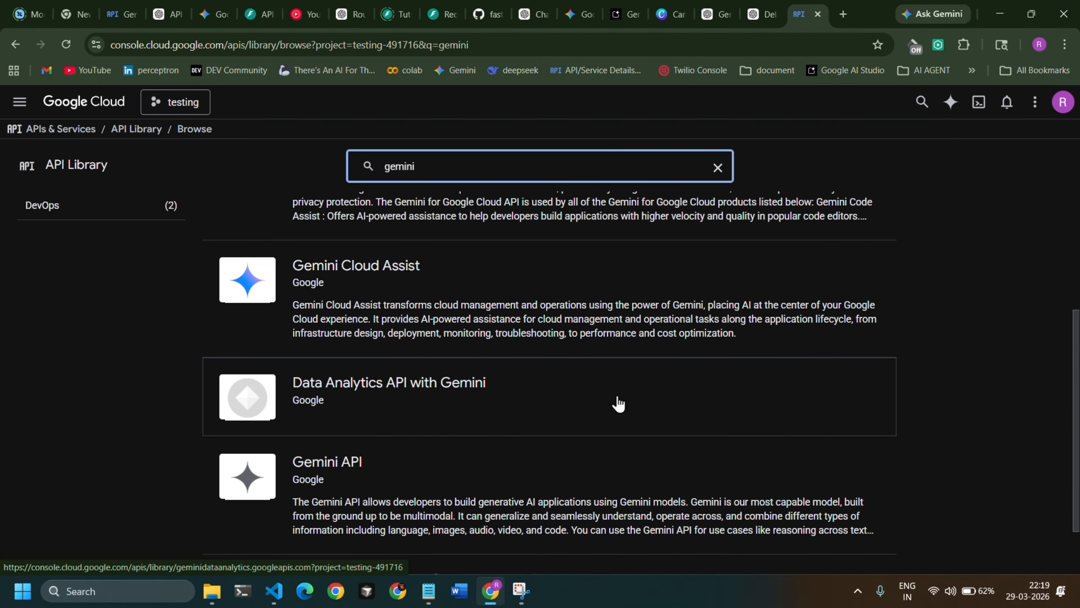
pyautogui.scroll(6, 619, 403)
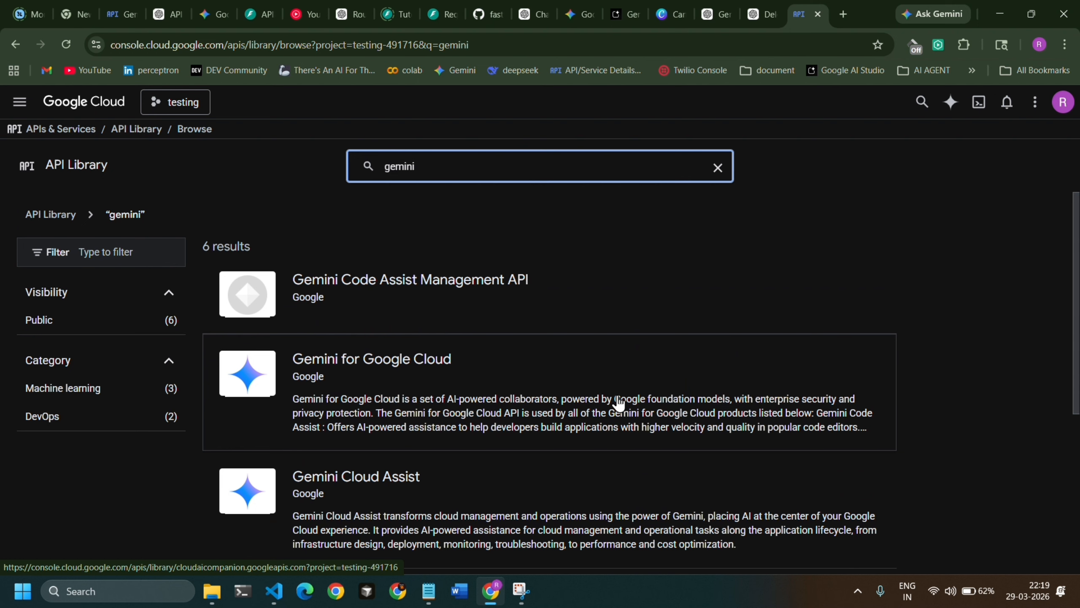
pyautogui.scroll(-4, 619, 404)
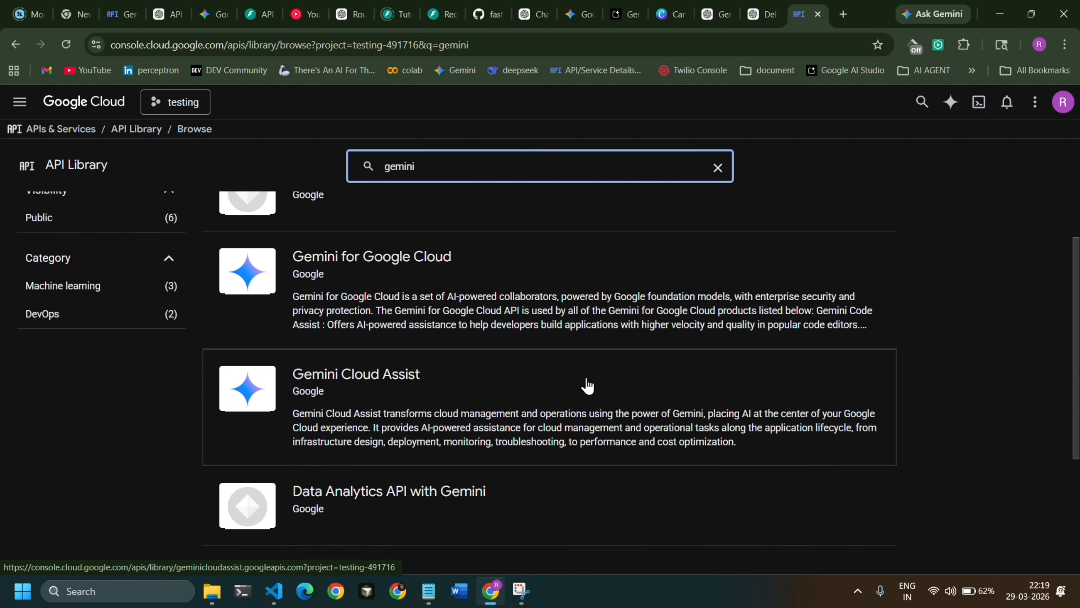
pyautogui.scroll(-2, 587, 384)
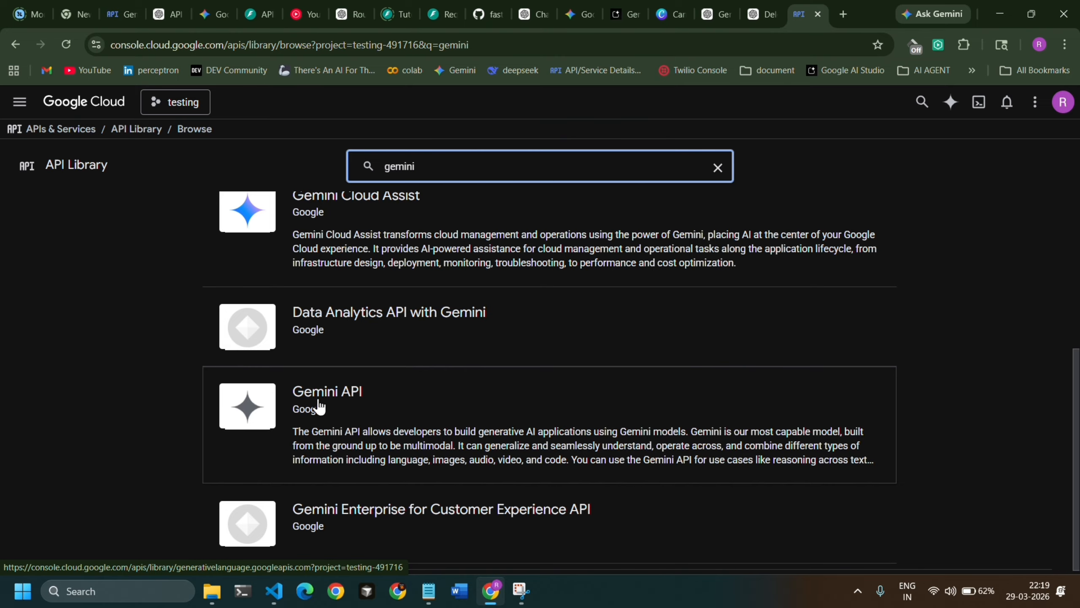
pyautogui.click(392, 411)
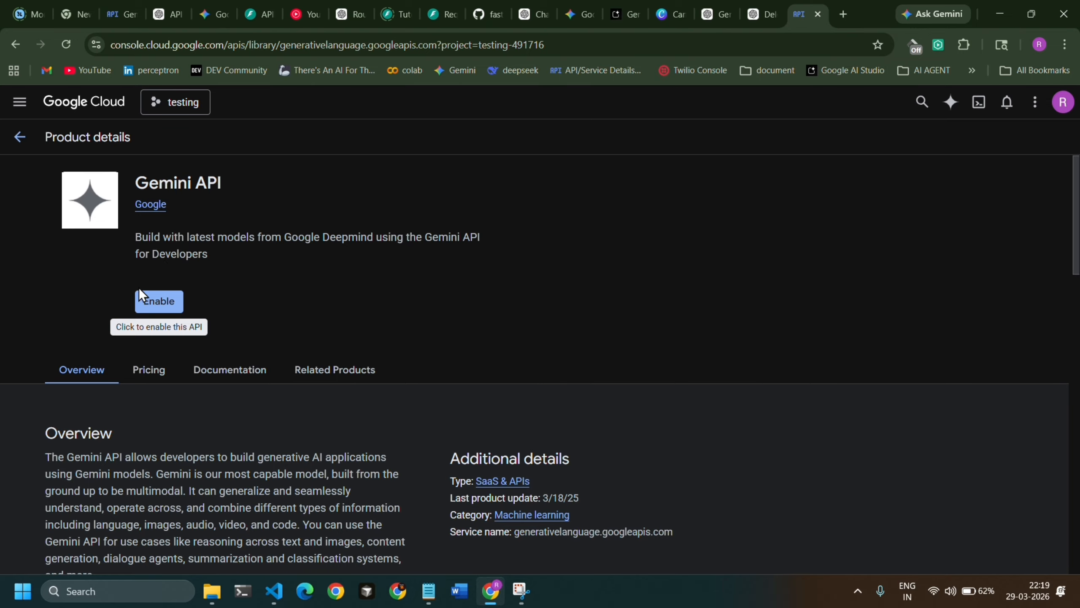
pyautogui.click(149, 301)
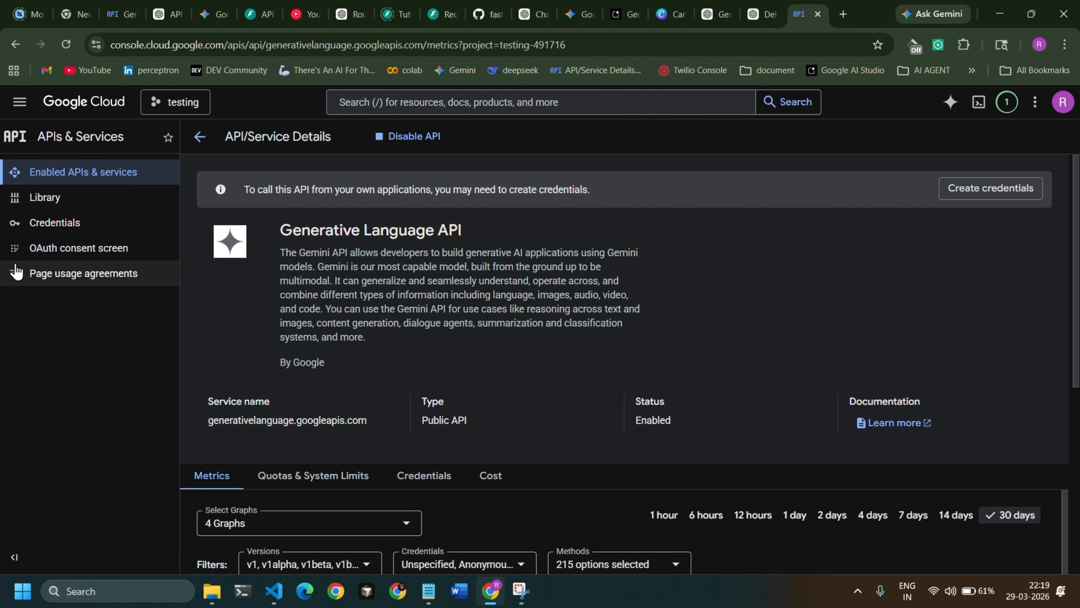
# Start creating an API key on the project's Credentials page.
pyautogui.click(62, 226)
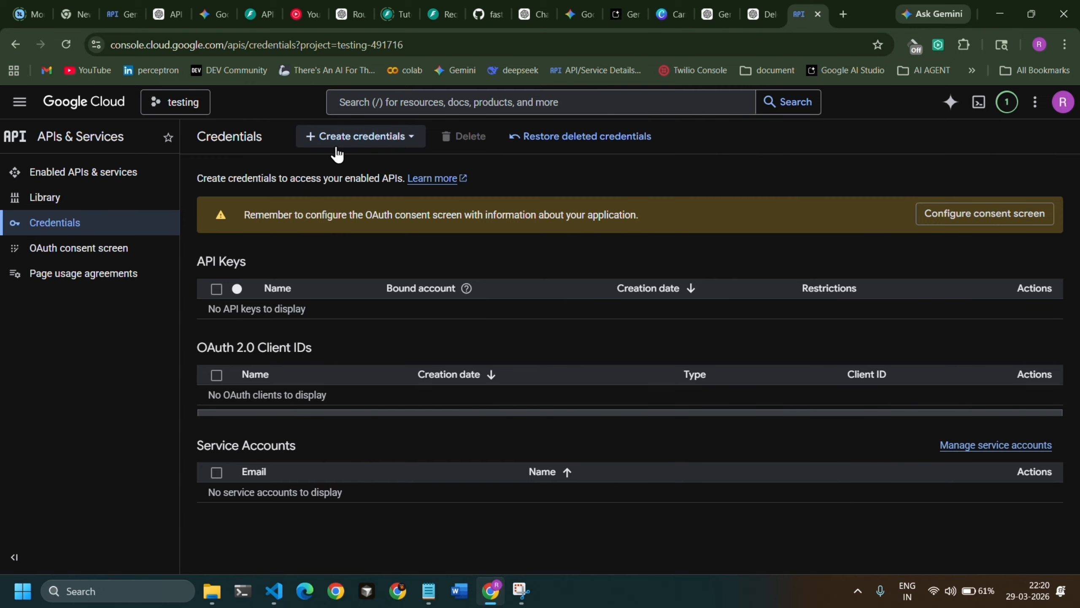
pyautogui.click(410, 137)
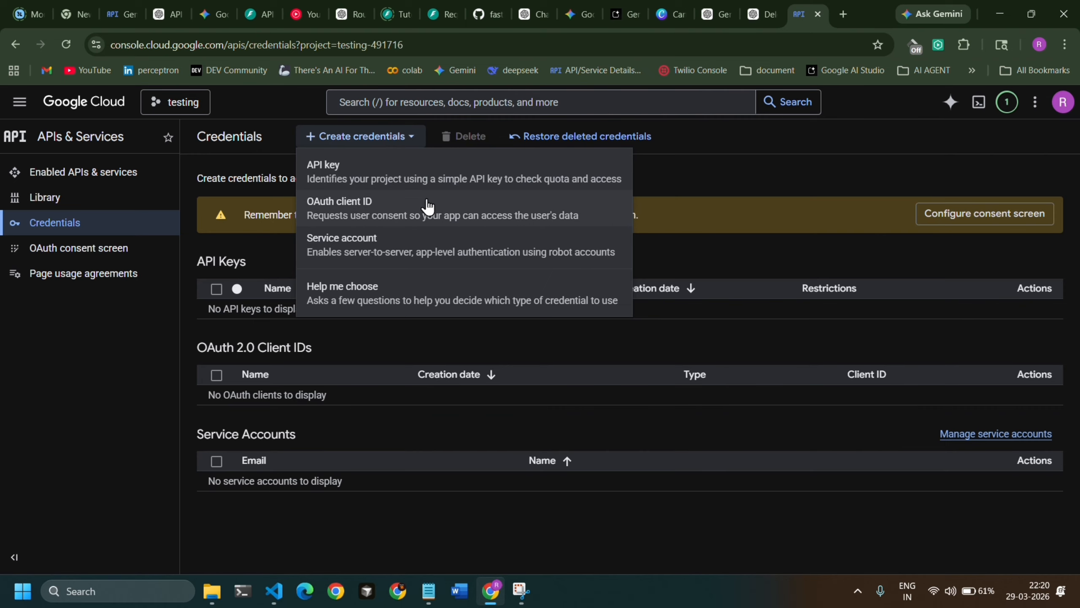
pyautogui.click(384, 177)
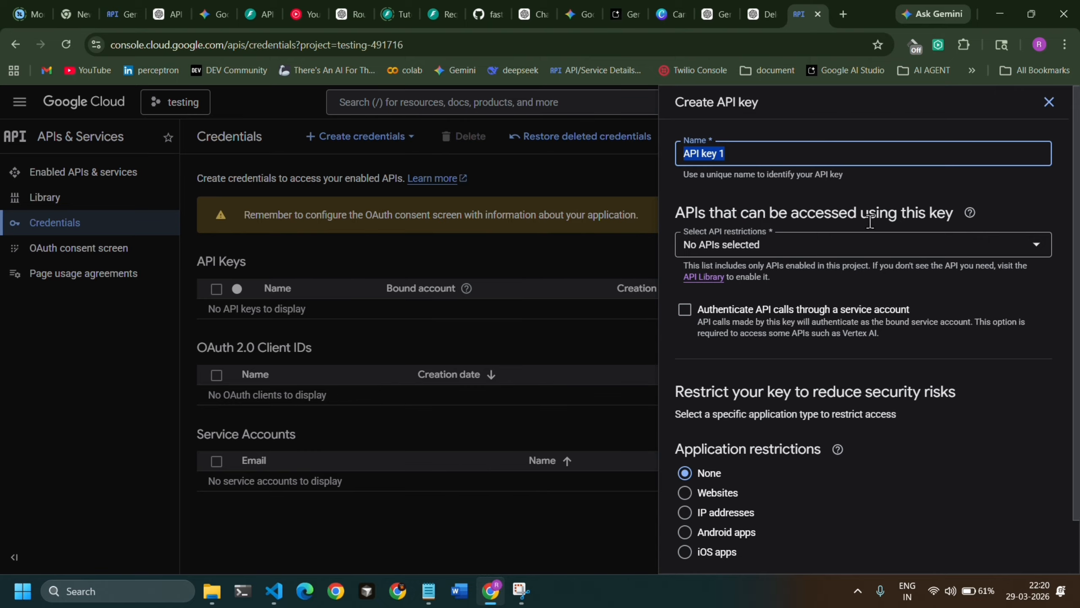
# Restrict the new API key to the Generative Language API and accept the selection.
pyautogui.click(850, 247)
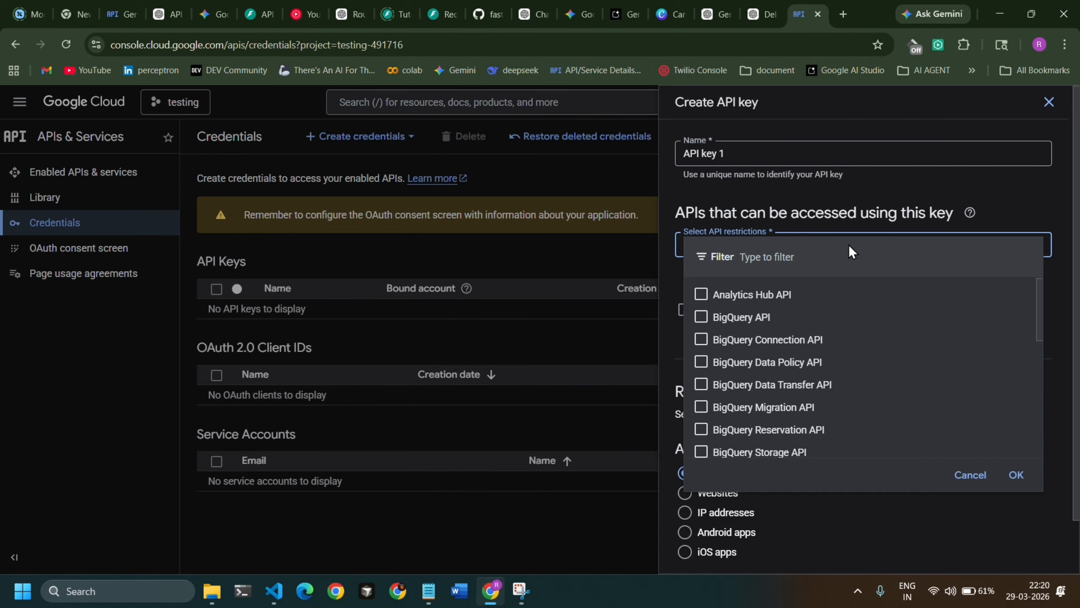
pyautogui.scroll(-5, 857, 350)
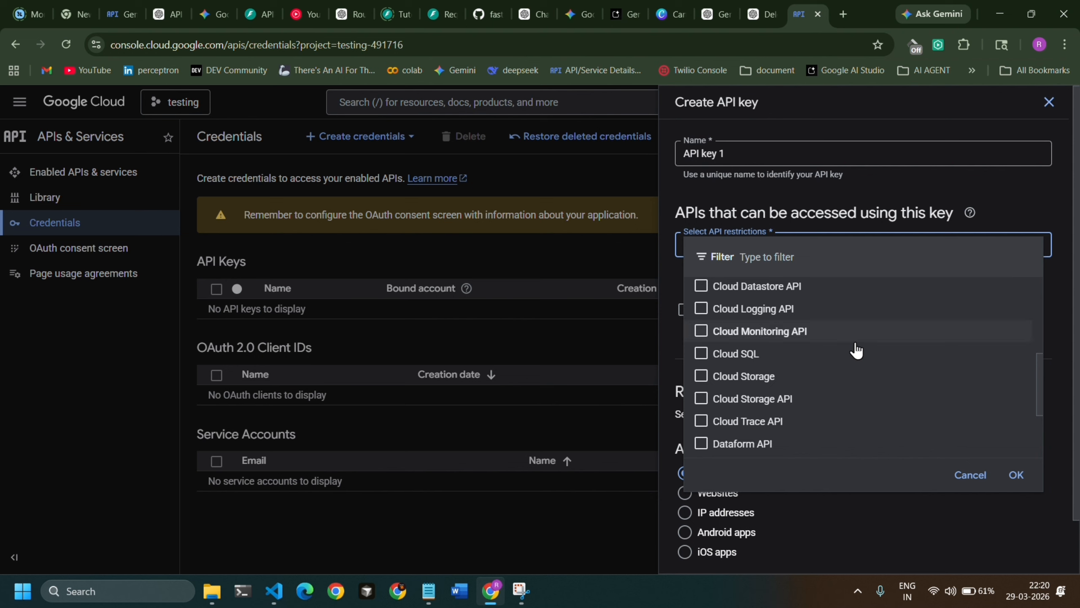
pyautogui.scroll(-3, 855, 350)
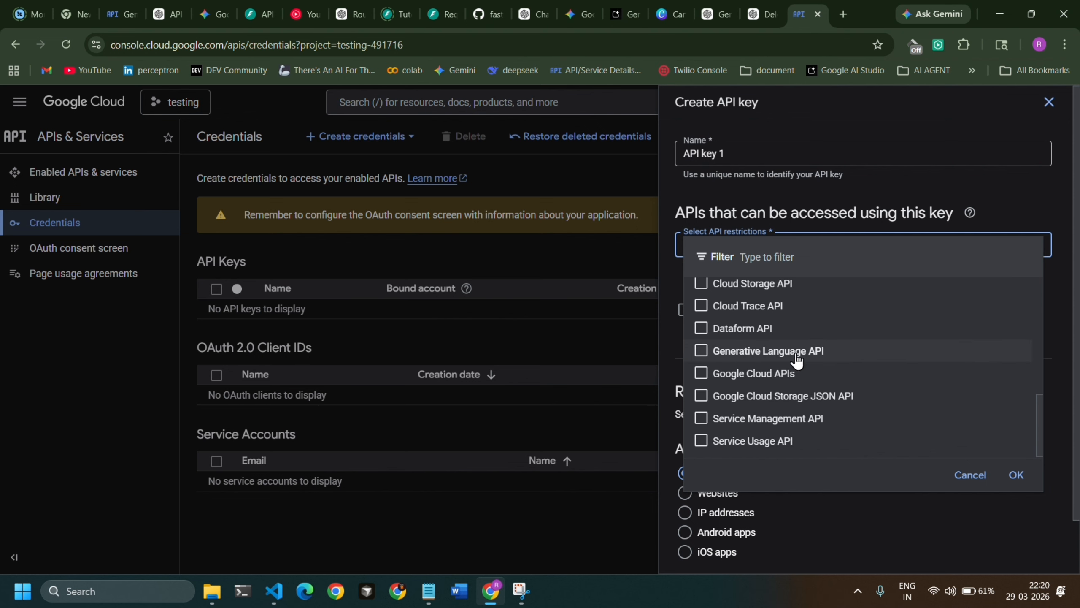
pyautogui.click(702, 353)
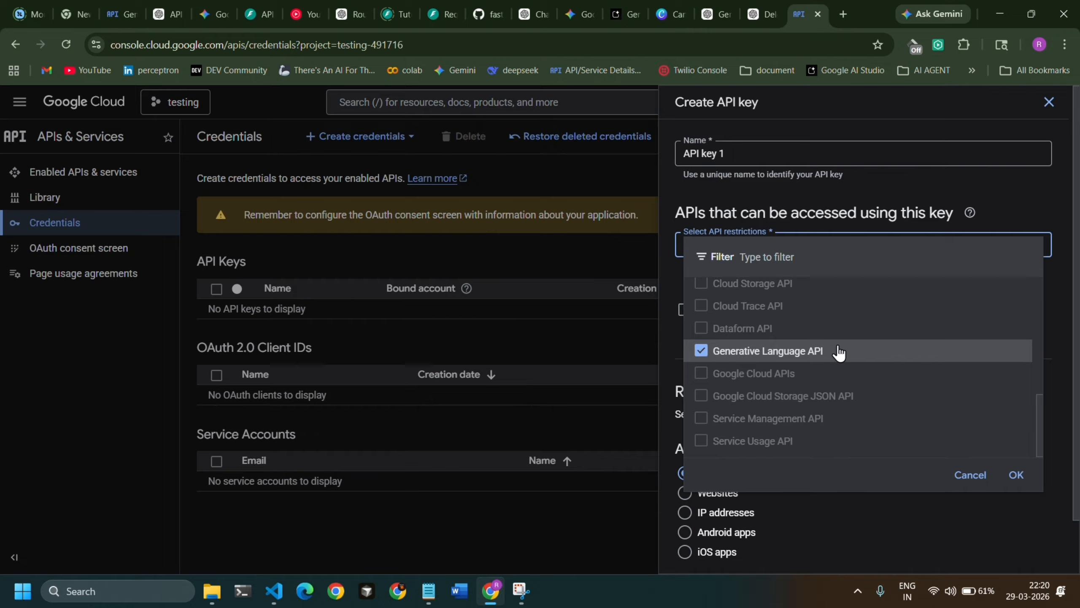
pyautogui.click(1014, 474)
pyautogui.click(737, 249)
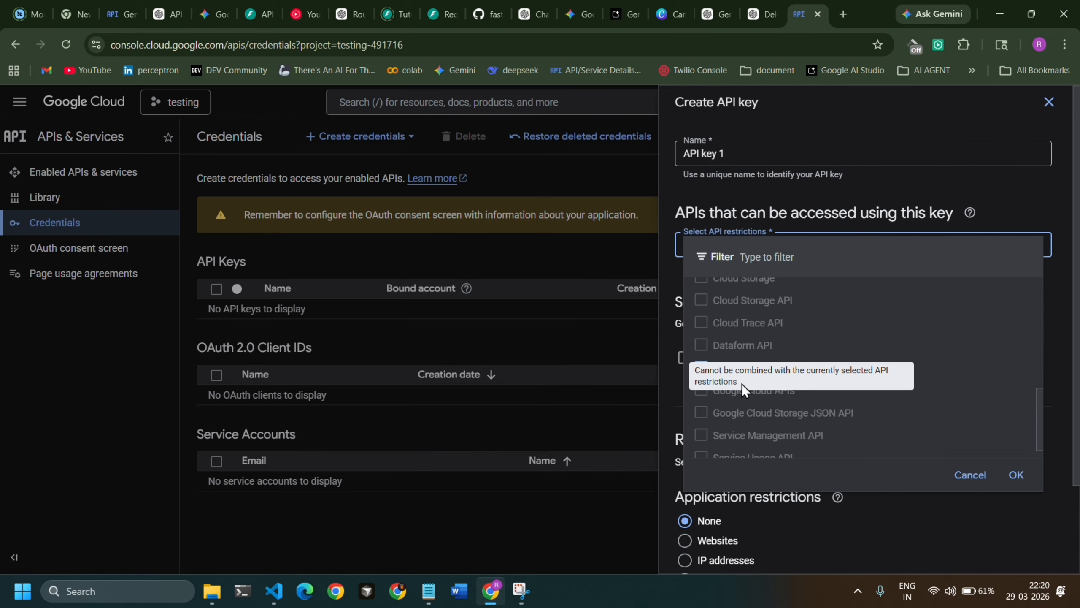
pyautogui.click(1015, 475)
# Create the API key with application restrictions left at None and copy the generated key to the clipboard.
pyautogui.scroll(-2, 850, 357)
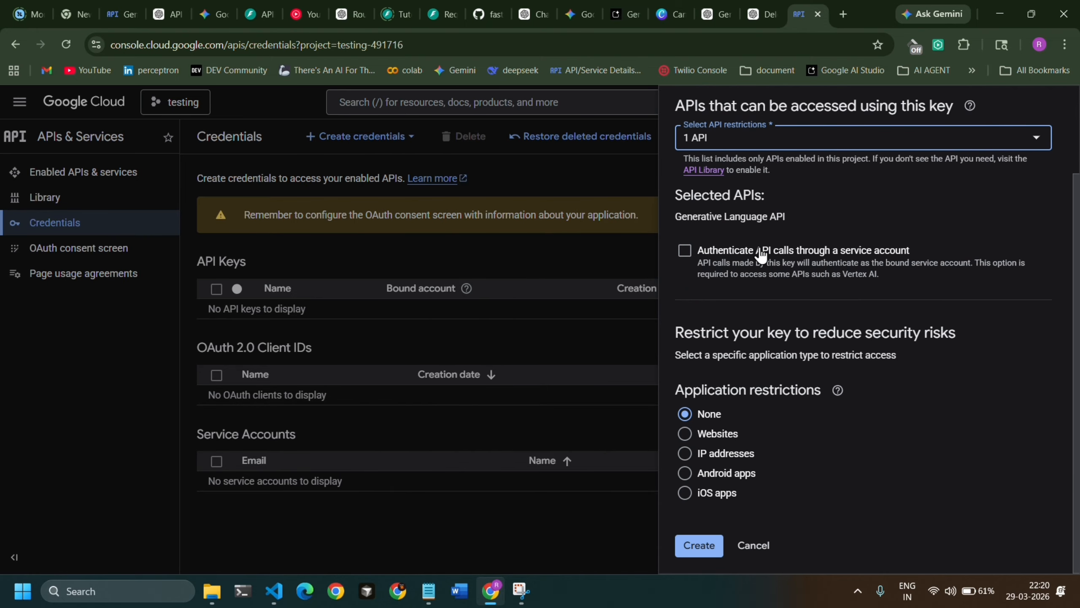
pyautogui.scroll(1, 821, 324)
pyautogui.scroll(2, 821, 325)
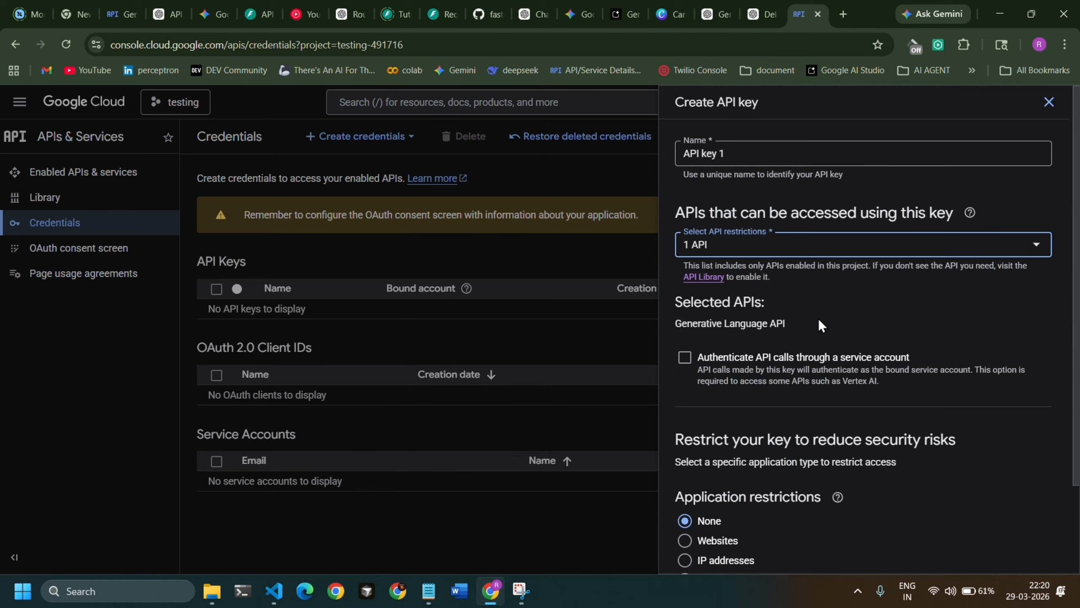
pyautogui.scroll(-2, 874, 344)
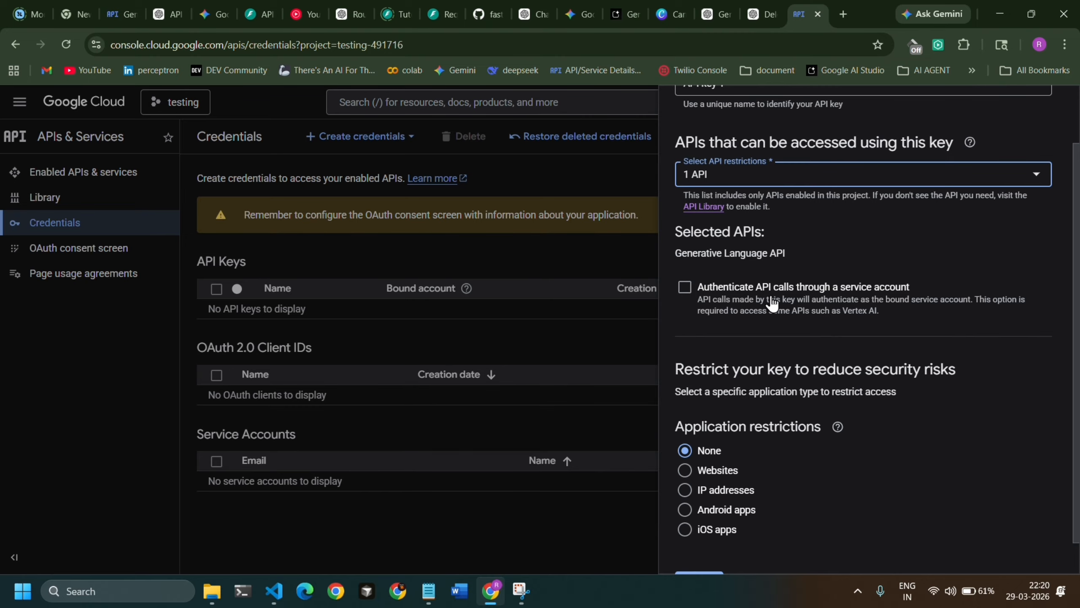
pyautogui.scroll(-1, 773, 442)
pyautogui.click(838, 391)
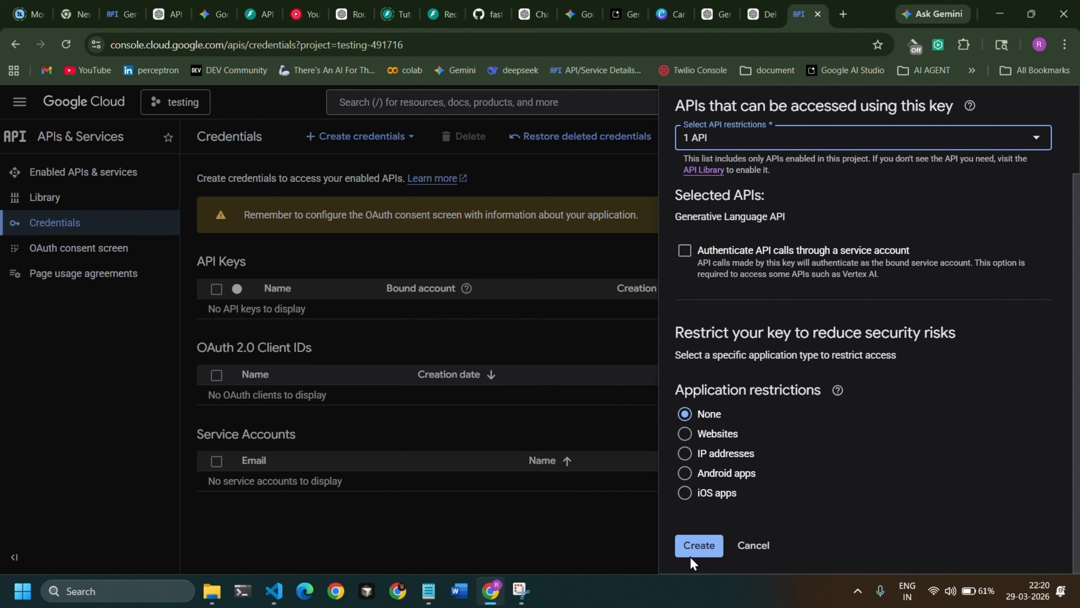
pyautogui.click(697, 545)
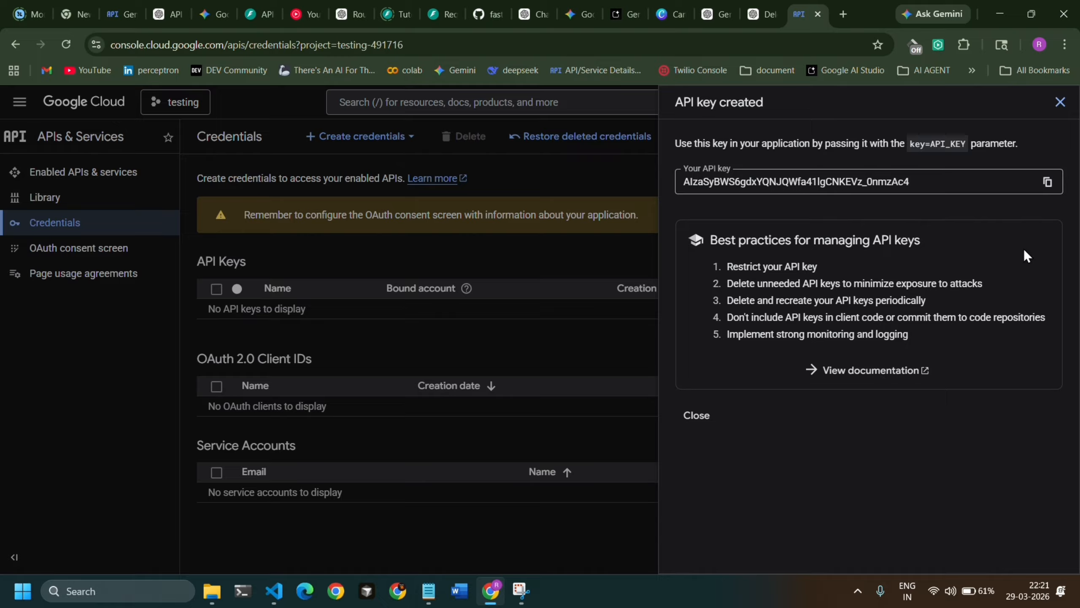
pyautogui.click(1050, 184)
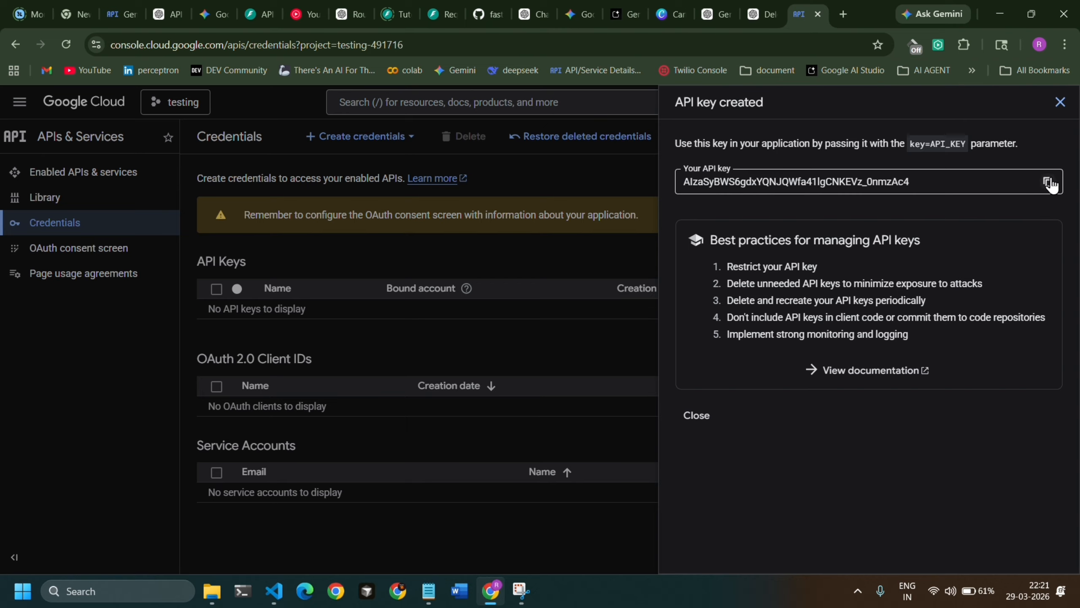
# Switch to Visual Studio Code and open run.py in the langsmith_view project.
pyautogui.click(273, 593)
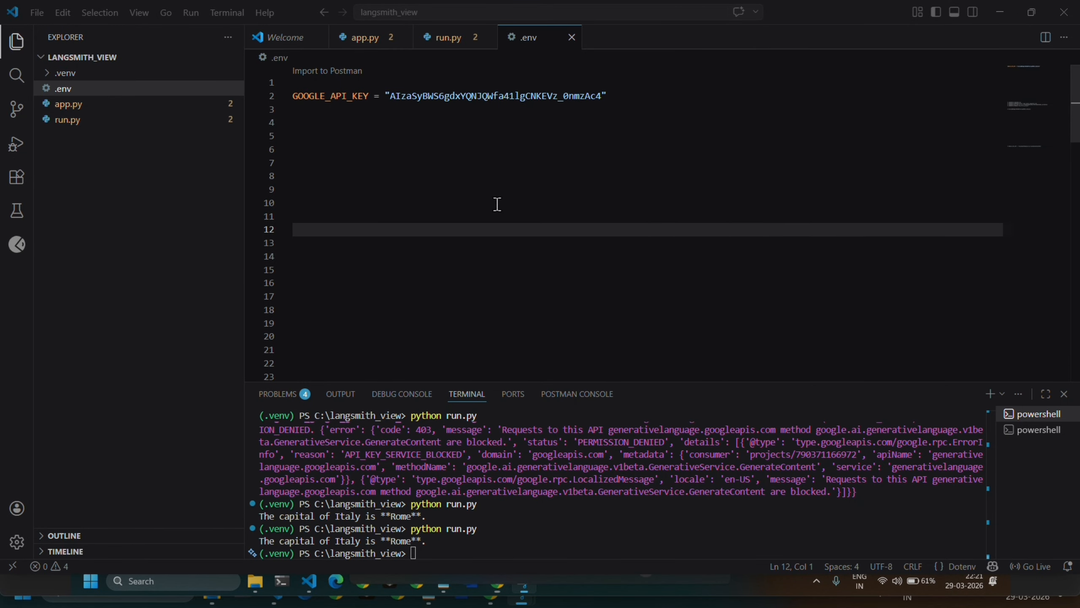
pyautogui.click(522, 284)
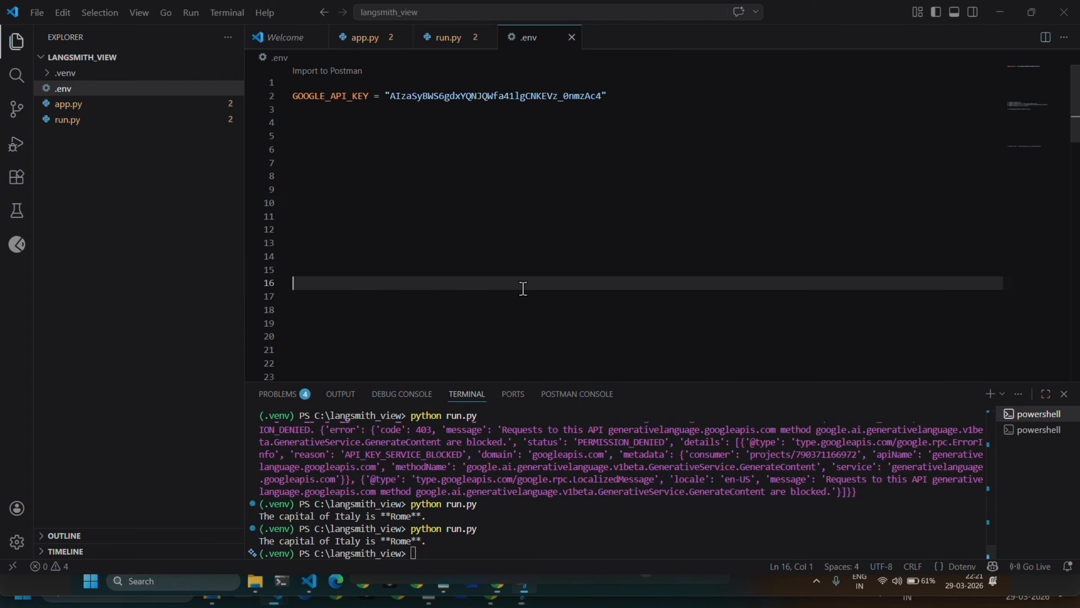
pyautogui.click(1031, 12)
pyautogui.click(998, 13)
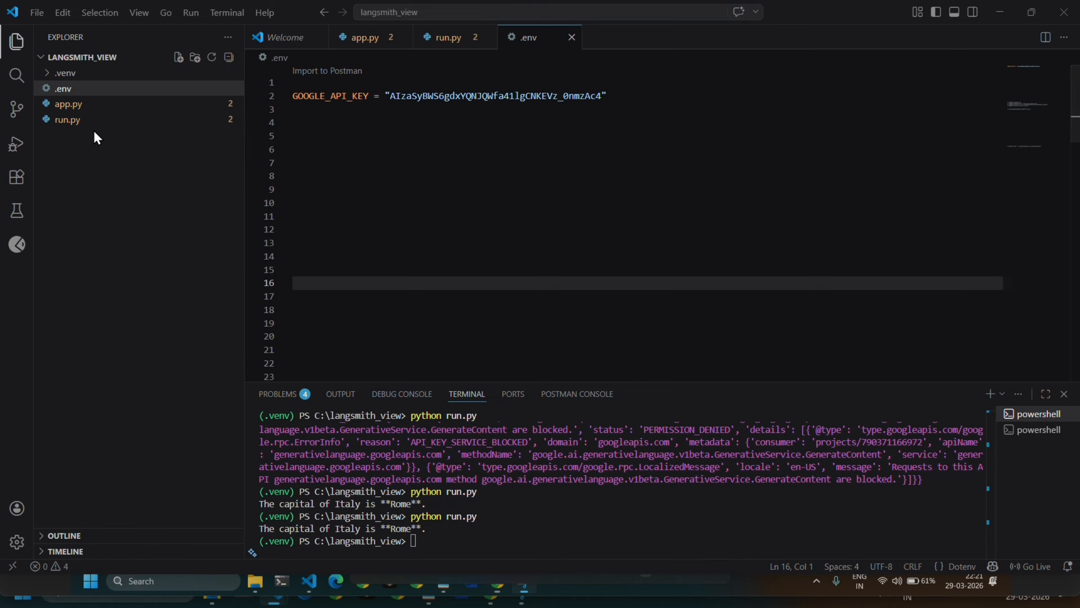
pyautogui.click(83, 120)
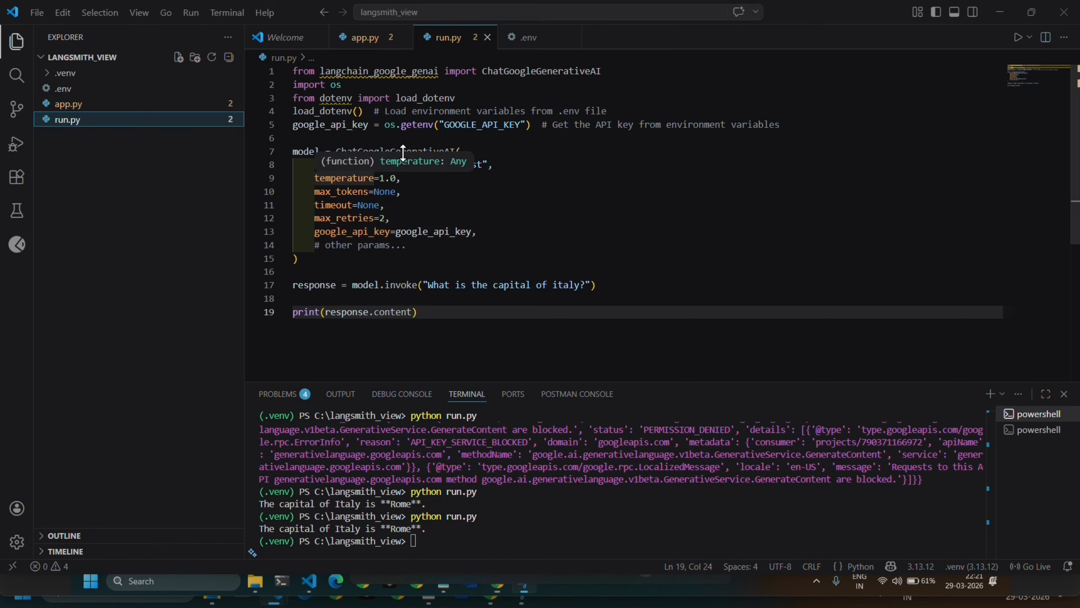
# Run the script with python run.py in the terminal to test the API key.
pyautogui.click(385, 206)
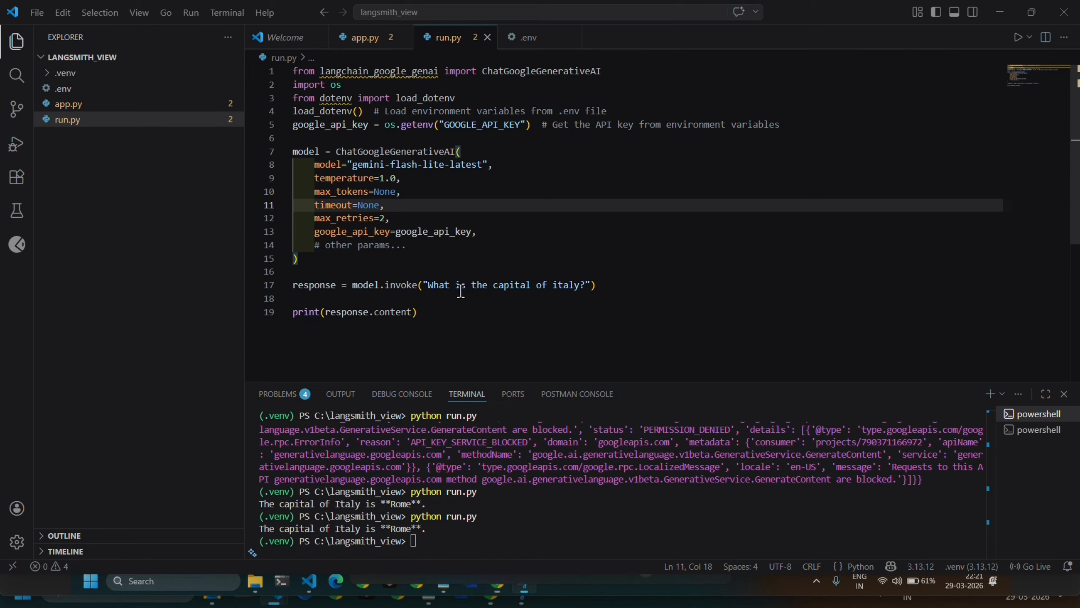
pyautogui.click(512, 546)
pyautogui.press('Up')
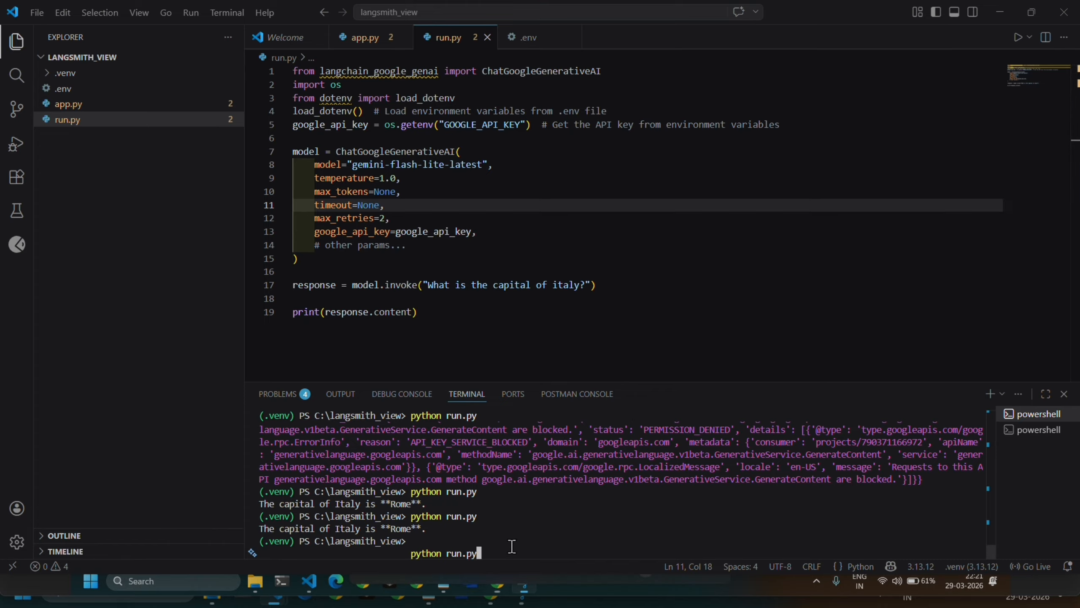
pyautogui.press('Return')
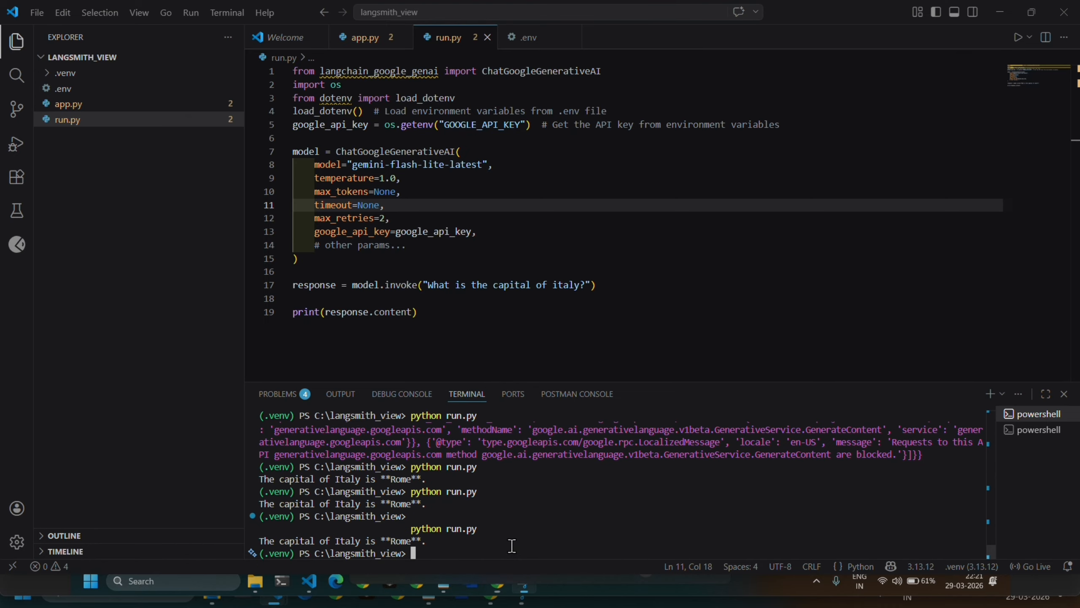
# Change the question in the model.invoke call of run.py to "What is the capital of france?".
pyautogui.click(587, 286)
pyautogui.press('Left')
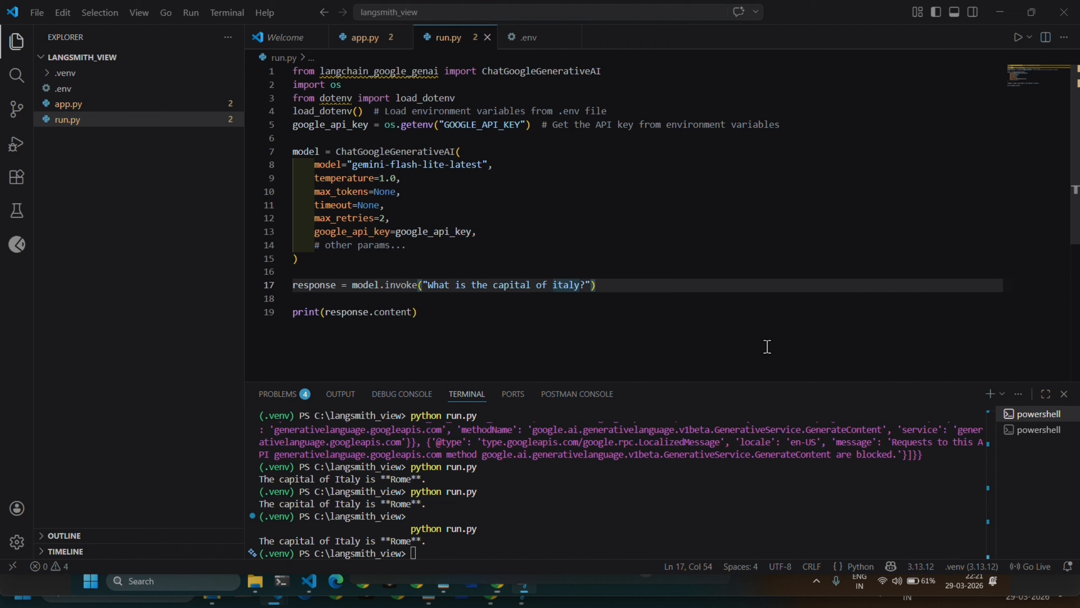
pyautogui.press('BackSpace')
pyautogui.press('BackSpace')
pyautogui.press('BackSpace')
pyautogui.press('BackSpace')
pyautogui.press('BackSpace')
pyautogui.write('f')
pyautogui.press('BackSpace')
pyautogui.press('BackSpace')
pyautogui.write('rance')
# Run python run.py again in the terminal with the question about France.
pyautogui.click(515, 550)
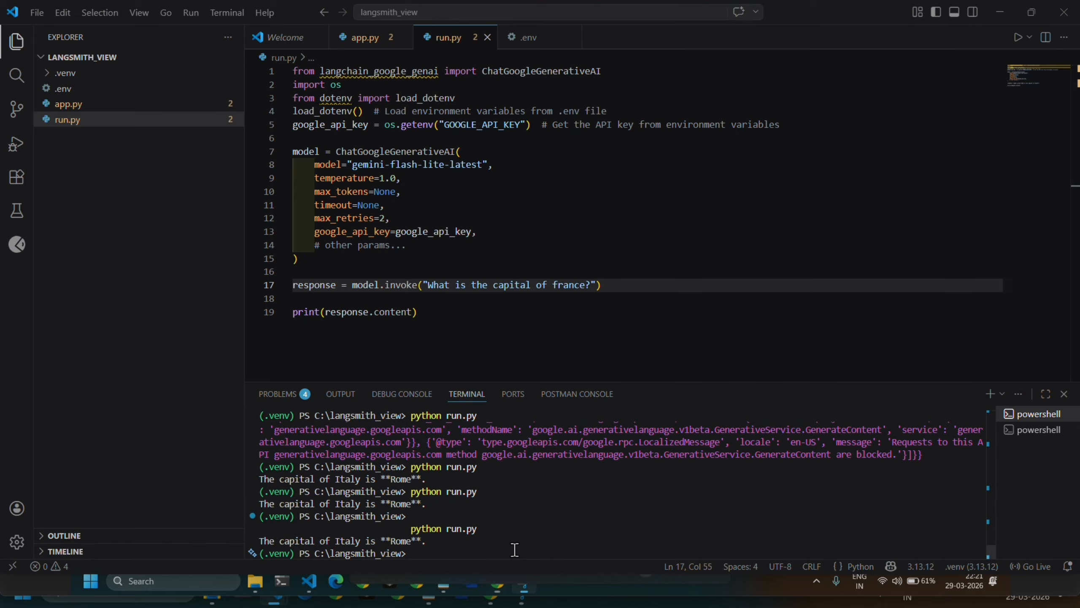
pyautogui.press('Up')
pyautogui.press('Return')
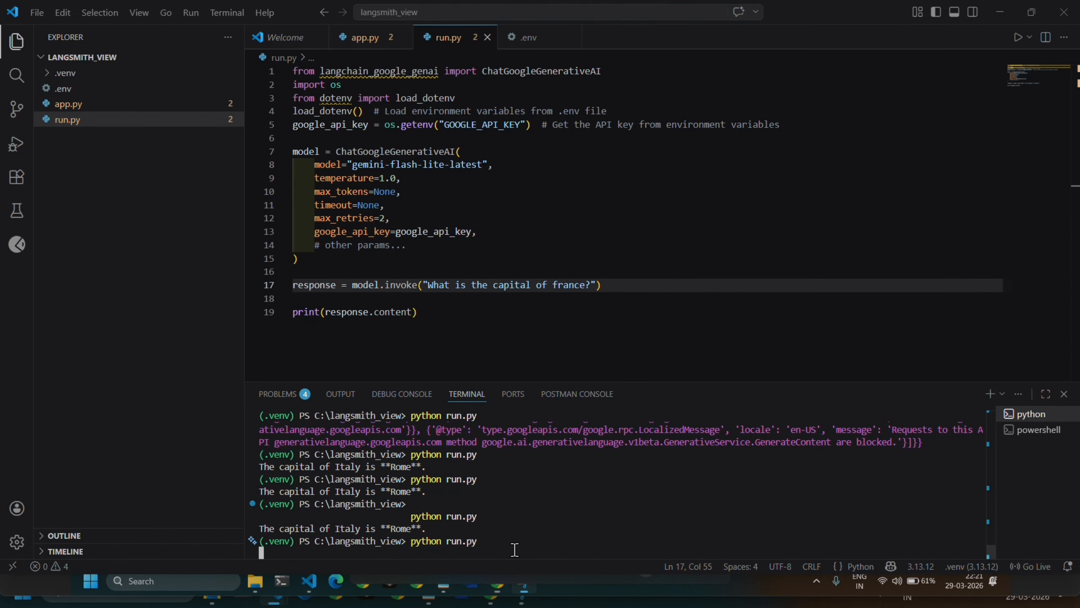